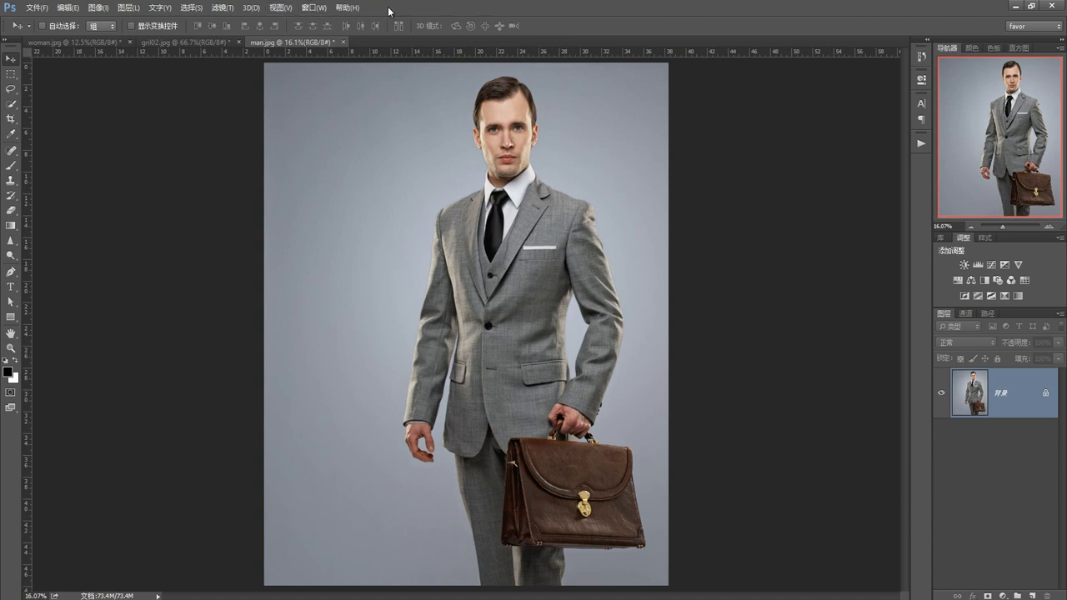
Bring up the list of actions and enlarge it to show every collapsed action in the 默认动作 set
left_click(314, 7)
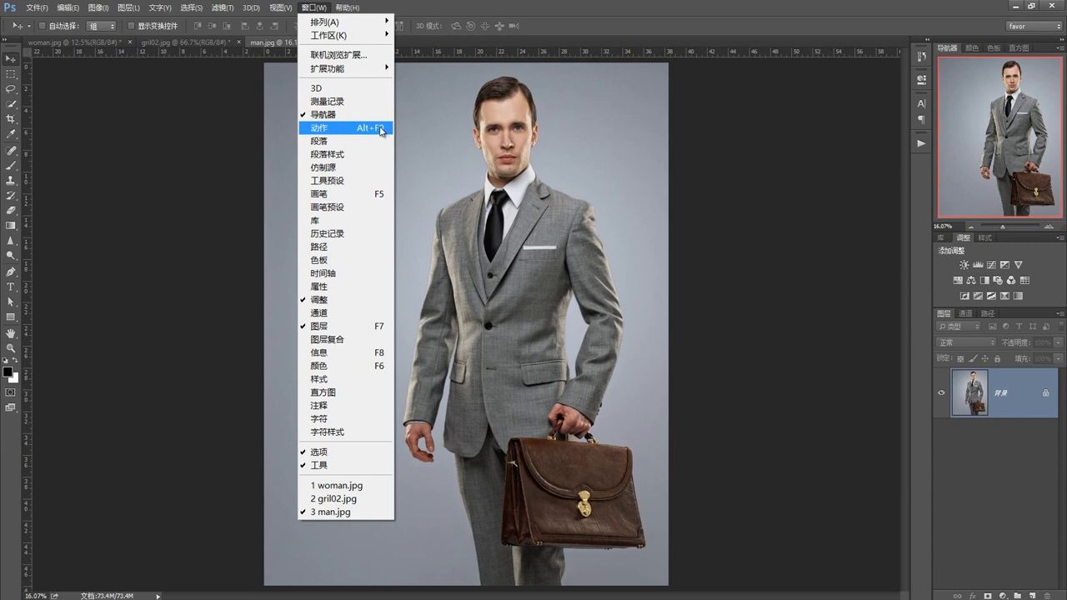
left_click(921, 145)
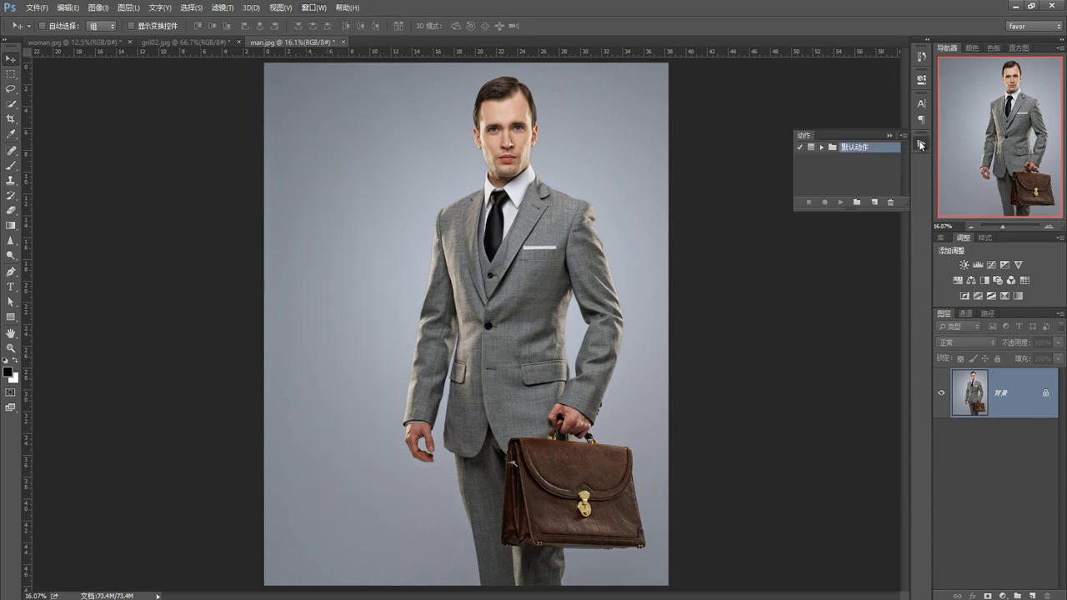
left_click_drag(842, 210, 828, 315)
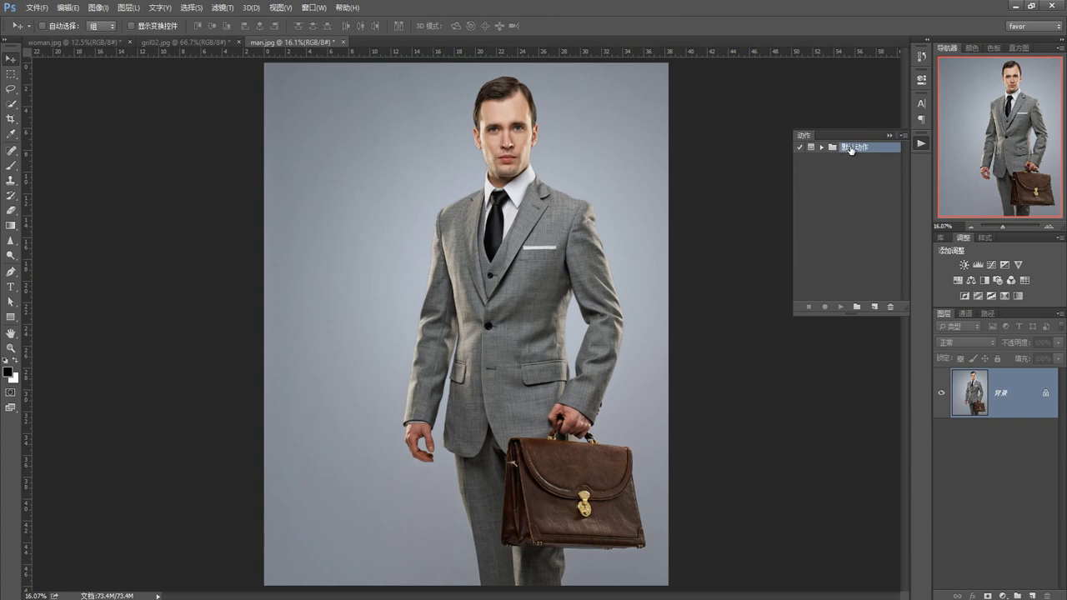
left_click(821, 147)
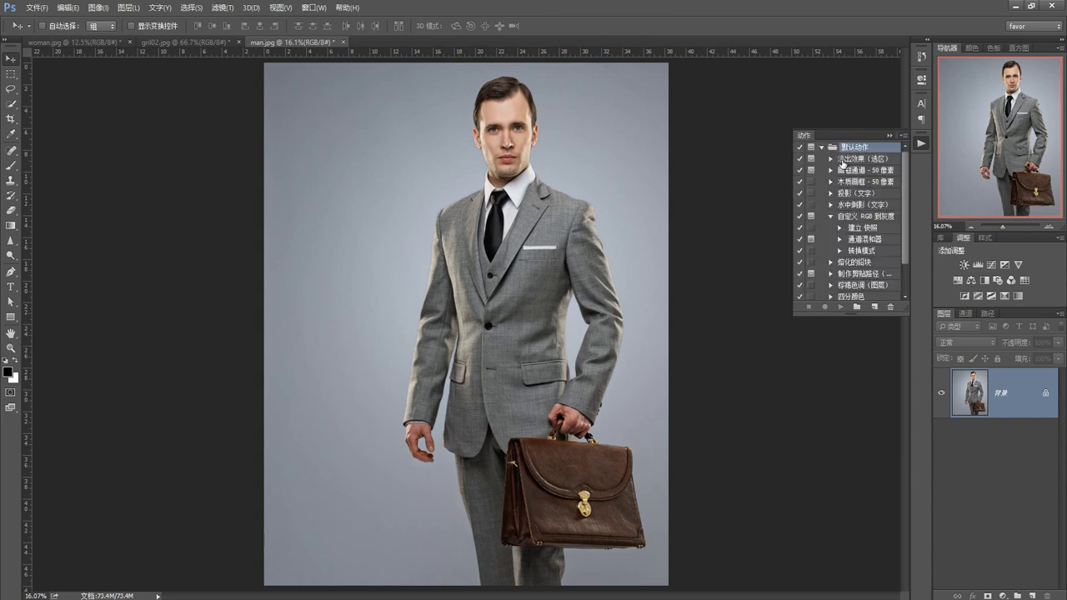
left_click(831, 216)
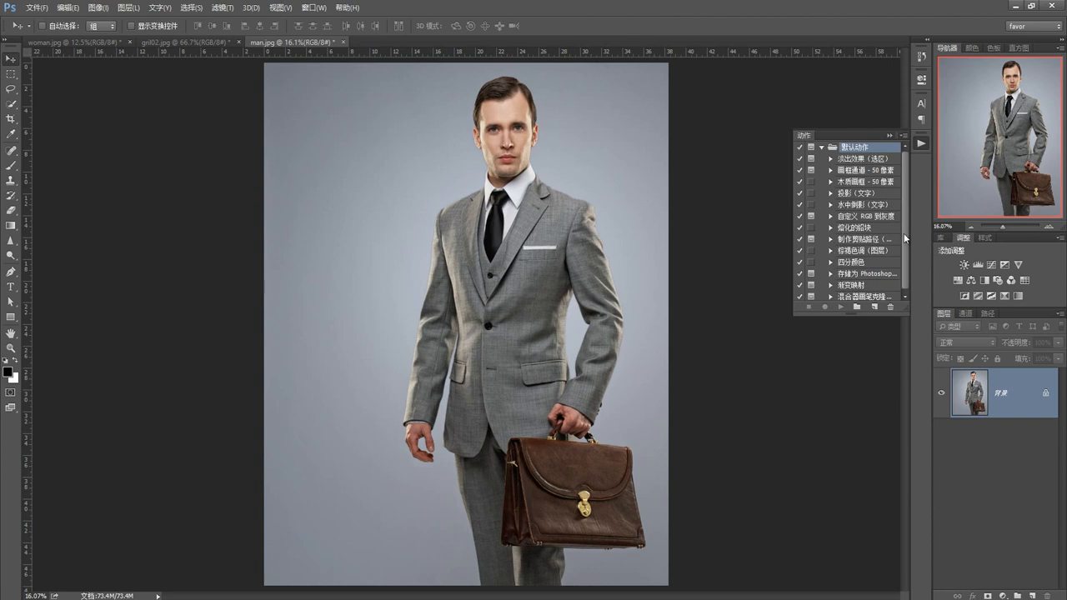
left_click_drag(905, 246, 905, 258)
left_click_drag(867, 317, 867, 394)
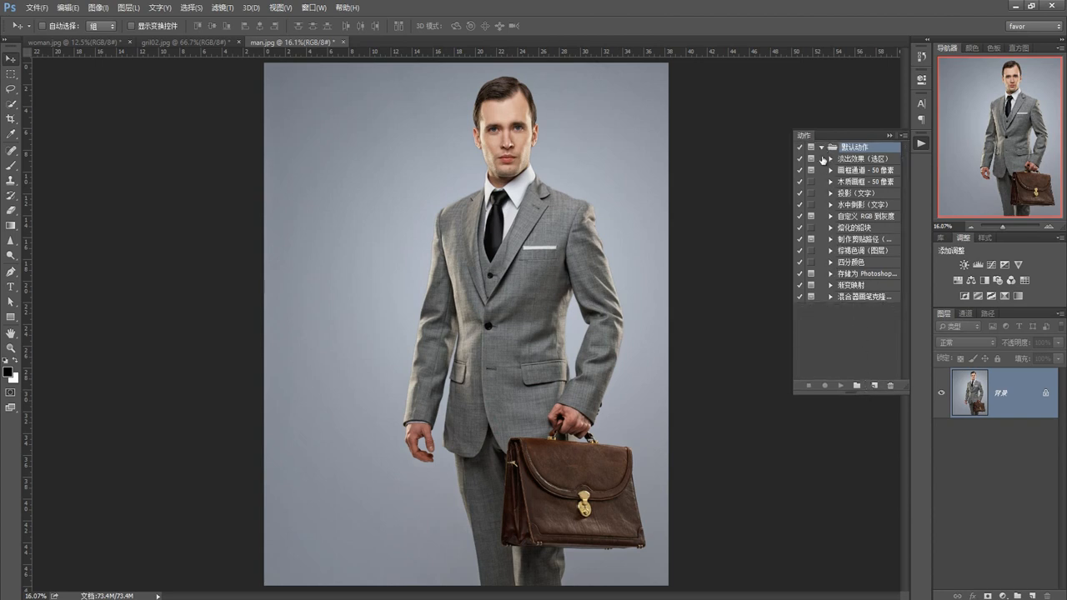
Play the 渐变映射 action on man.jpg with the default snapshot and gradient settings, and compare the image with and without the gradient map layer
left_click(844, 286)
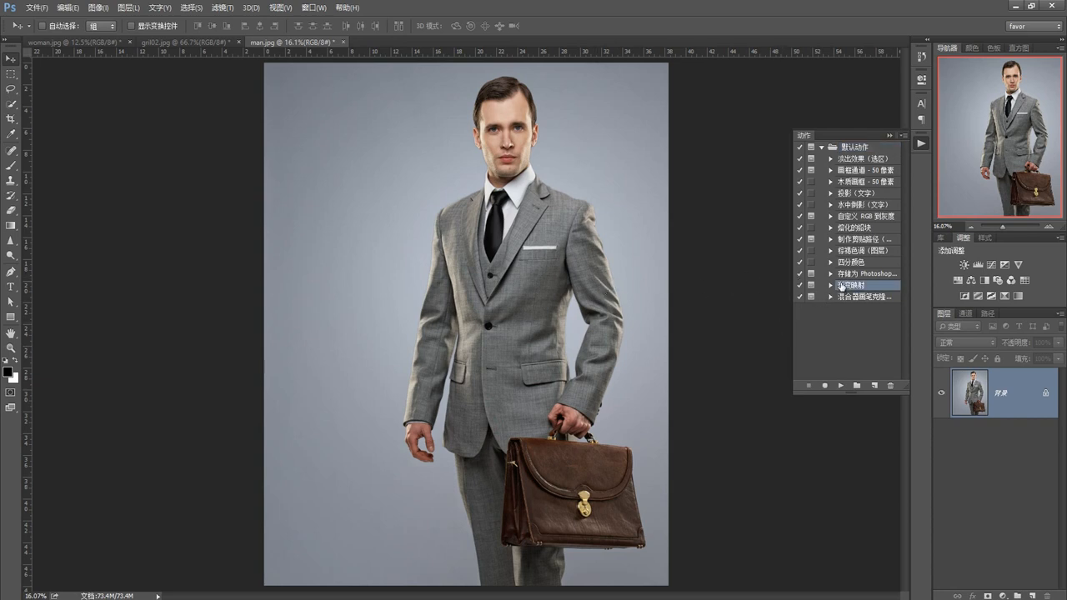
left_click(840, 385)
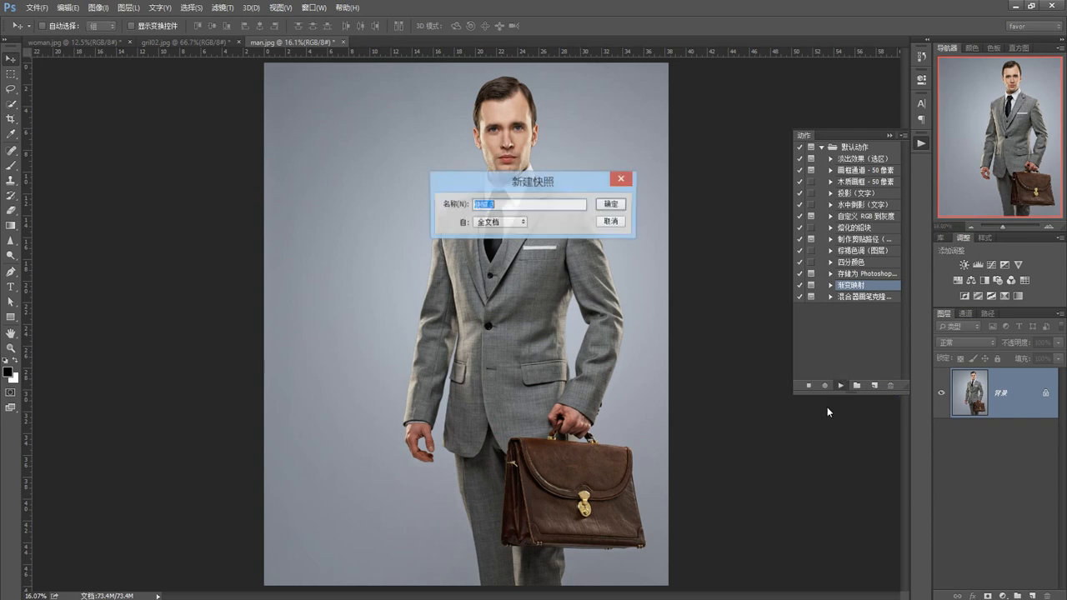
left_click(613, 206)
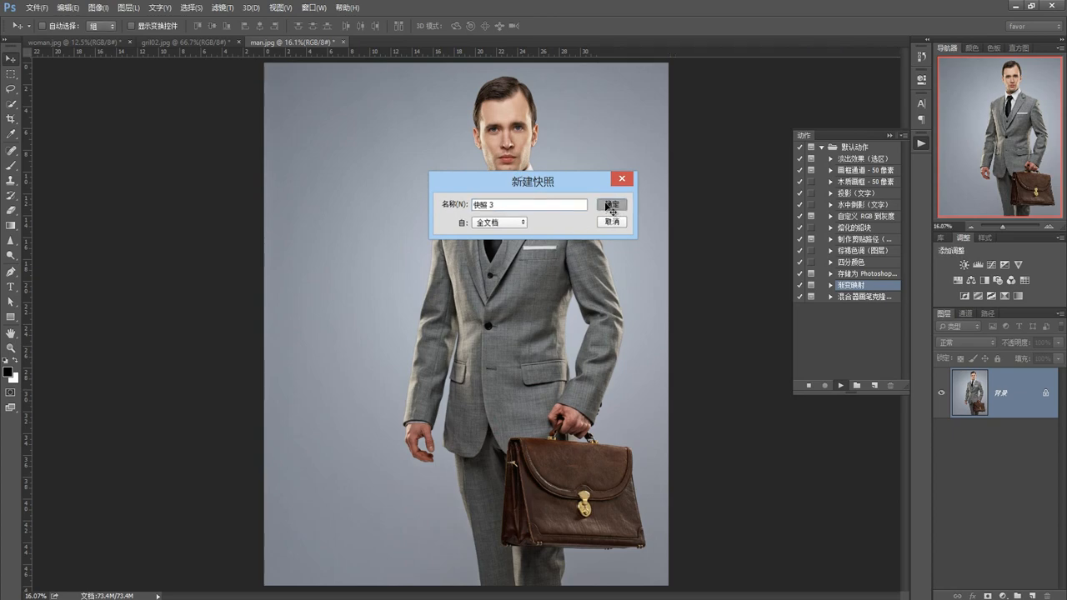
left_click(740, 287)
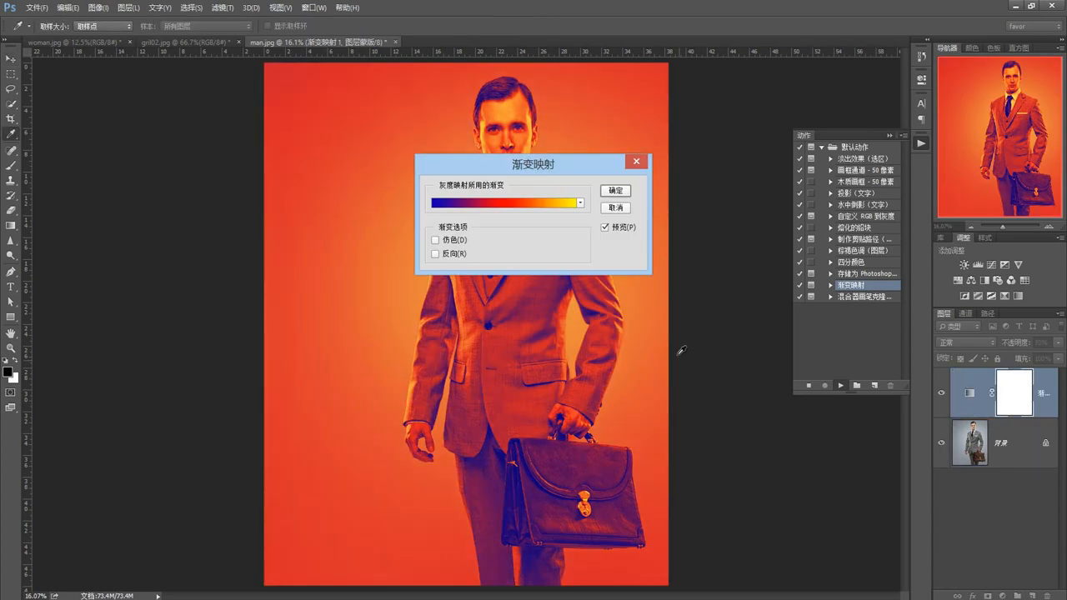
left_click(617, 192)
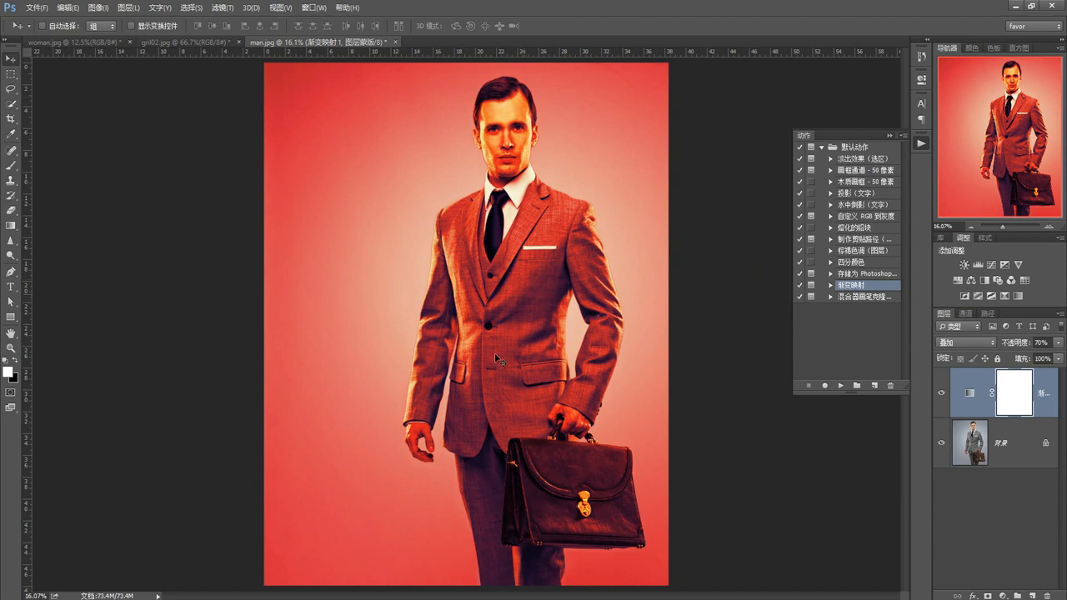
left_click(943, 393)
left_click(942, 394)
Undo the gradient map action by reverting man.jpg to its original history snapshot
left_click(890, 135)
left_click(921, 56)
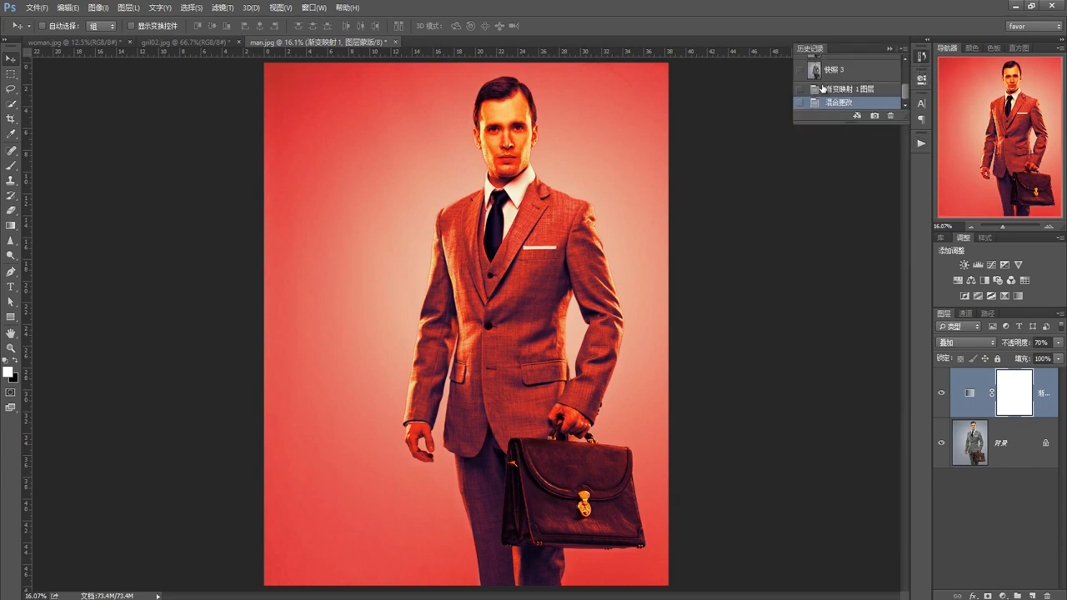
left_click_drag(908, 86, 907, 69)
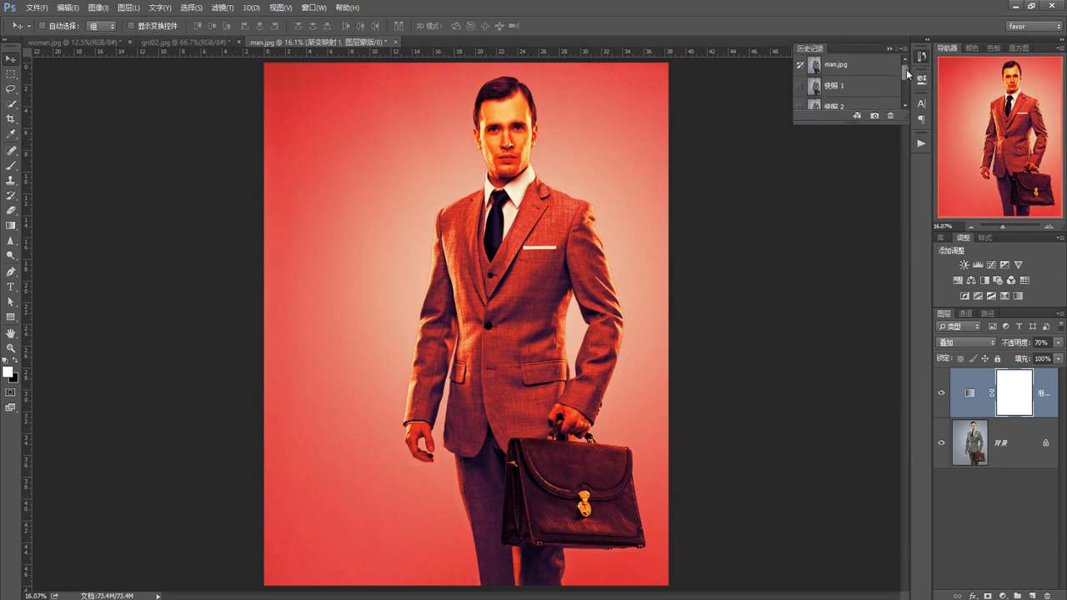
left_click(828, 67)
left_click(888, 47)
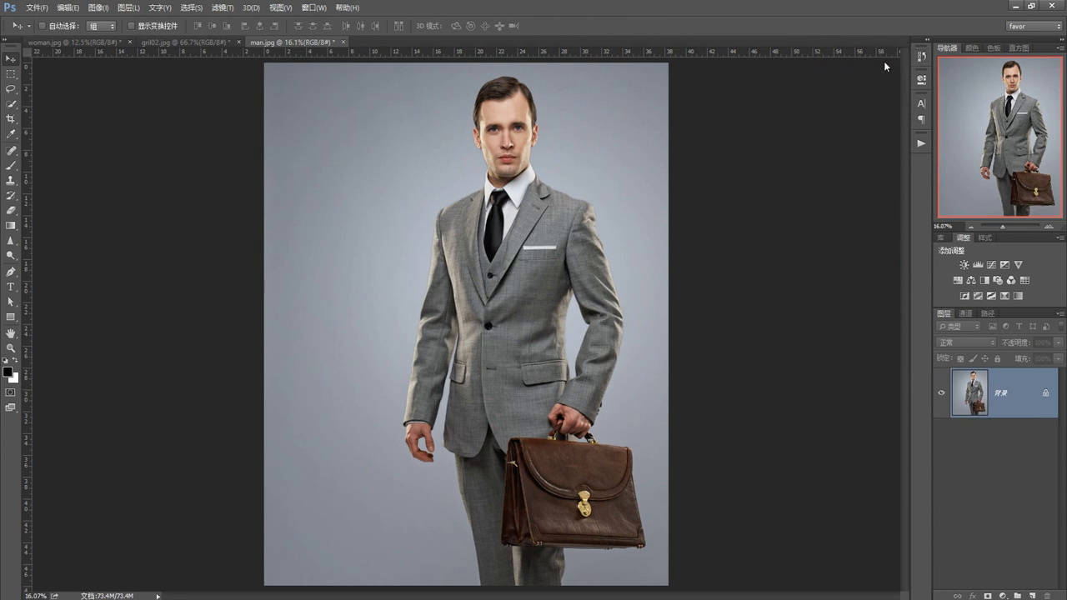
Collapse the 默认动作 set and load the action file 人物快速磨皮动作.atn from the 动作 folder
left_click(922, 145)
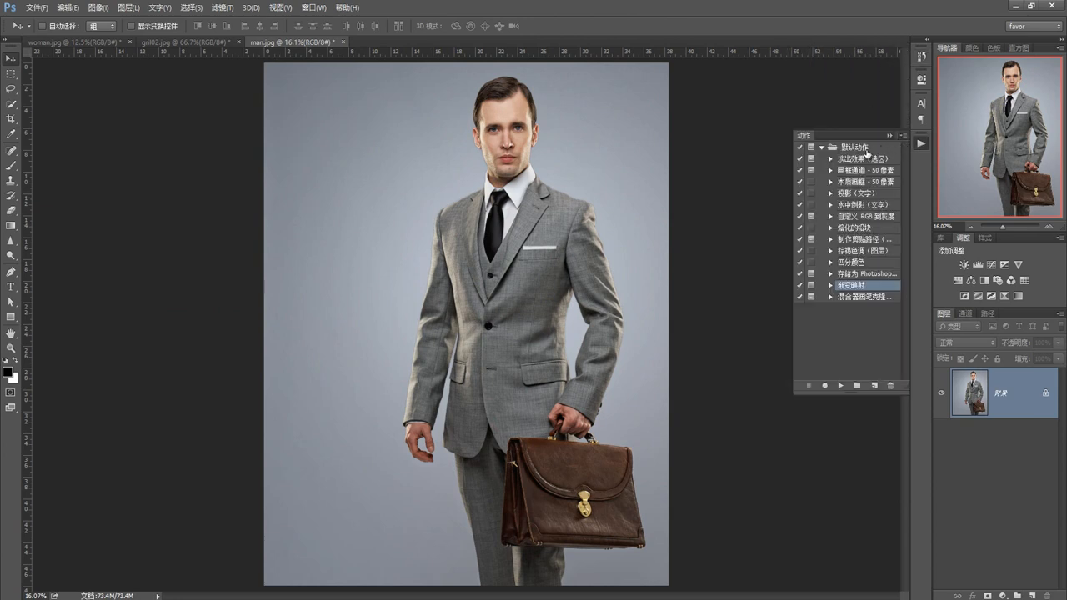
left_click(821, 147)
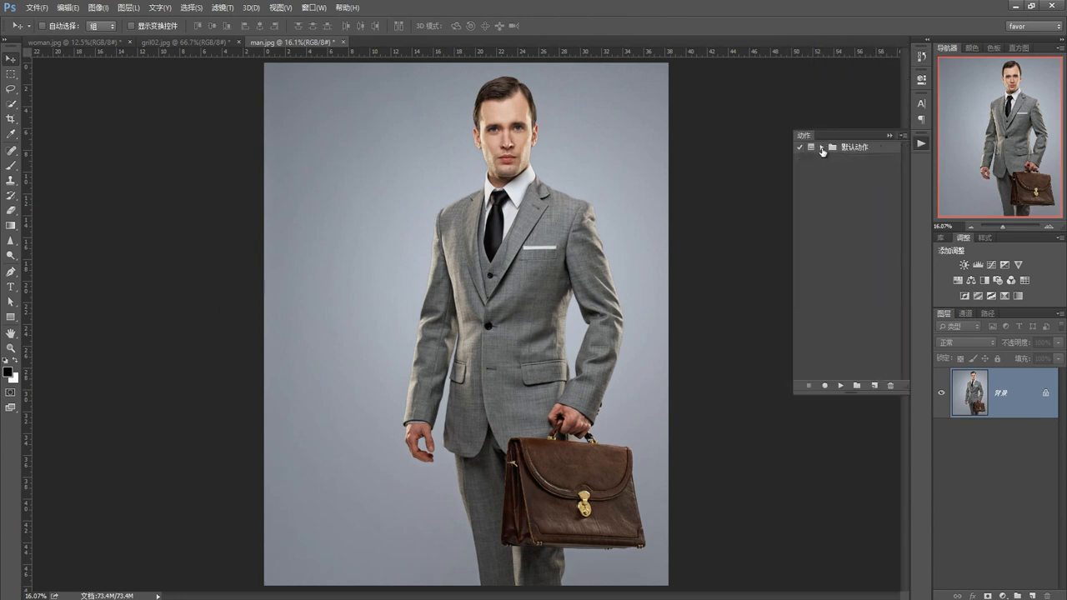
left_click(903, 136)
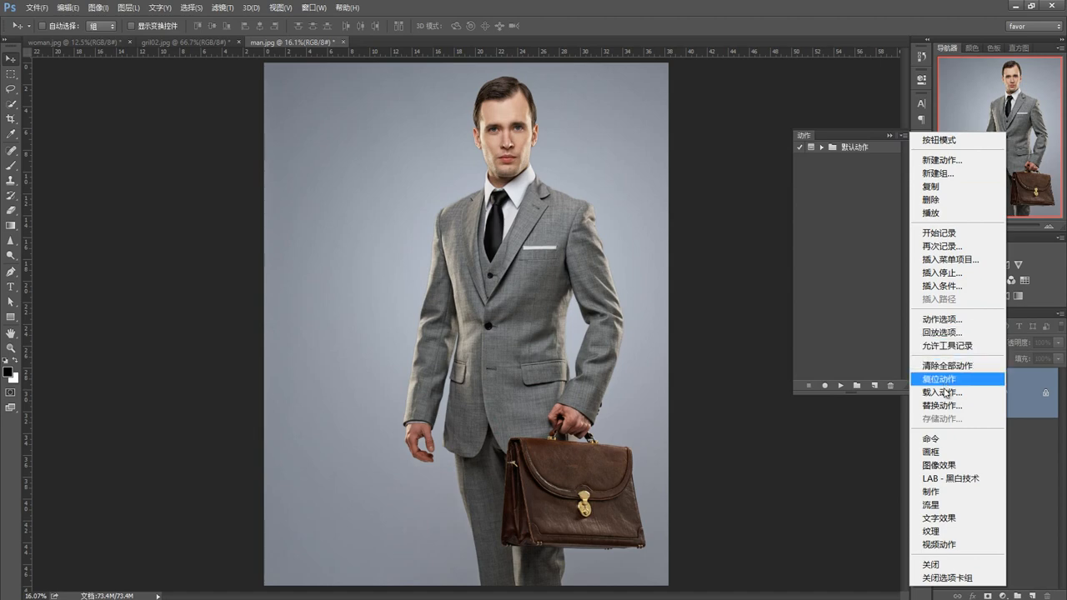
left_click(945, 393)
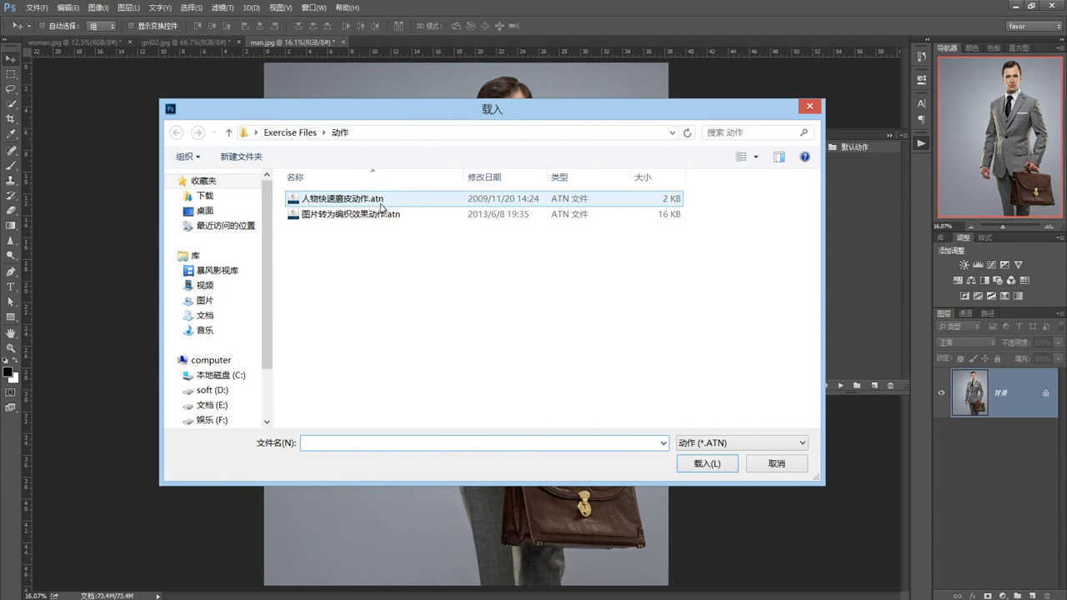
left_click(331, 201)
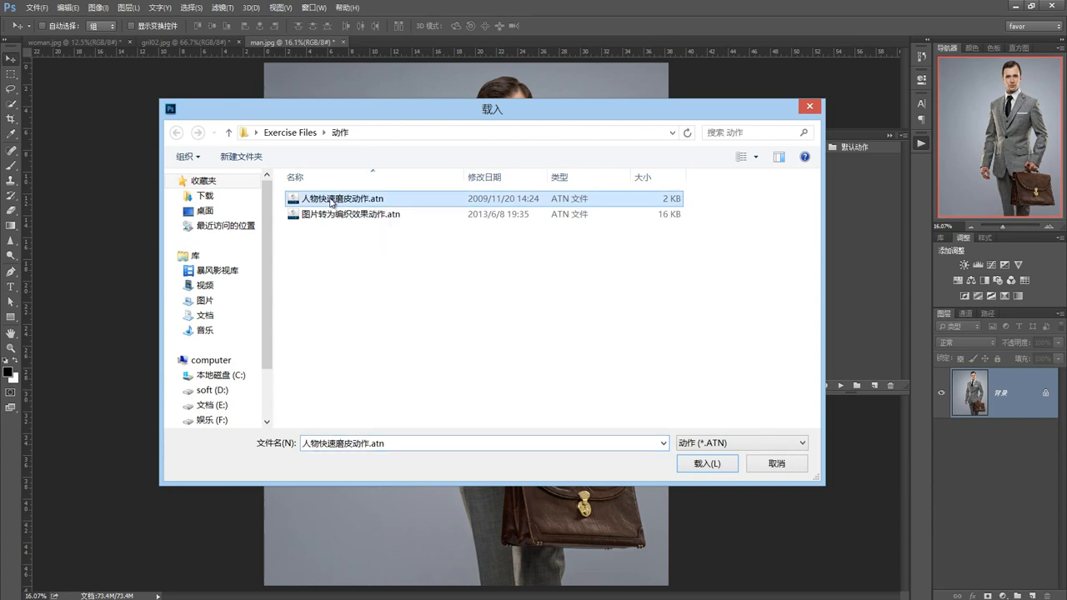
left_click(701, 465)
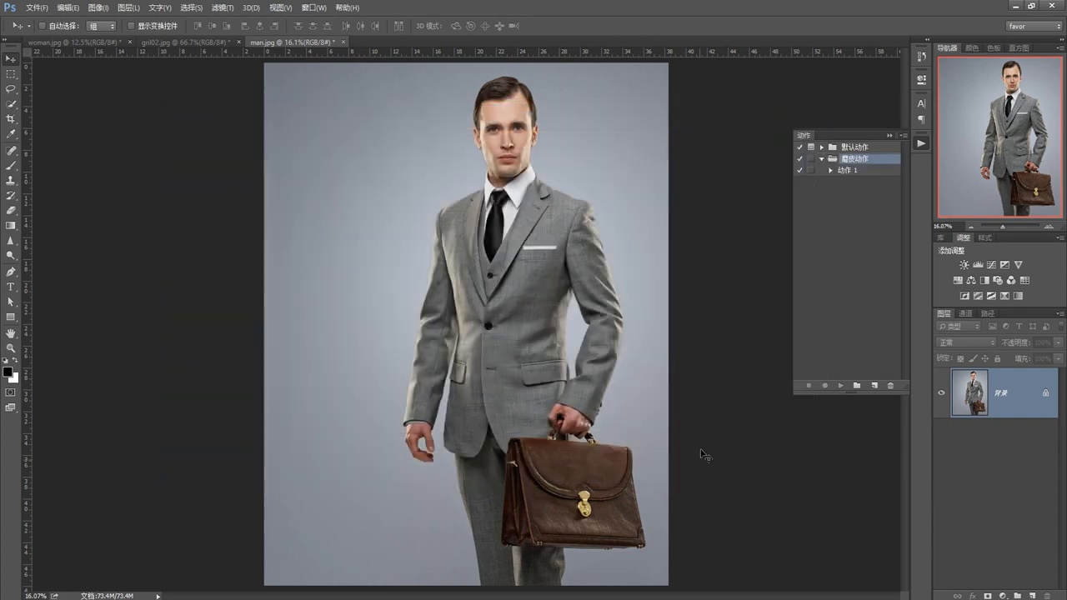
Play 动作 1 from the 磨皮动作 set on man.jpg and compare the image with and without 图层 1
left_click(845, 171)
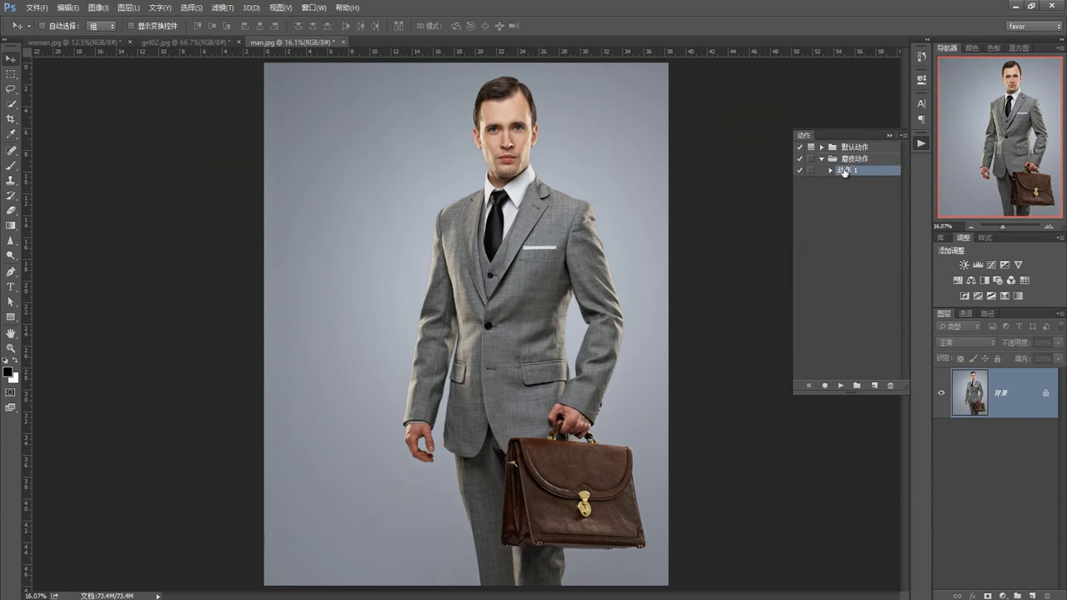
left_click(840, 386)
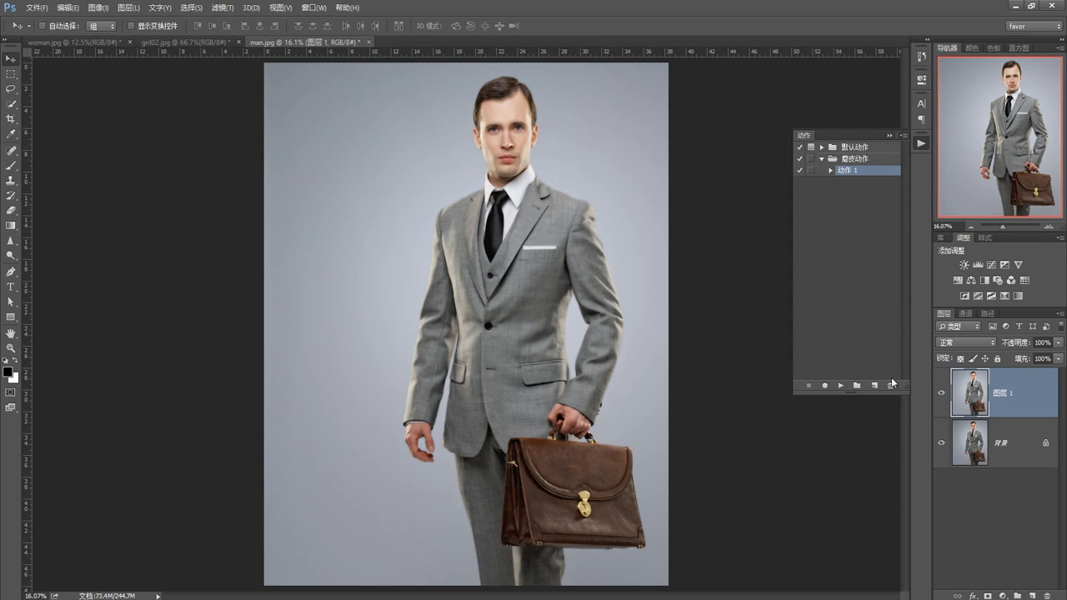
left_click(942, 394)
left_click(942, 395)
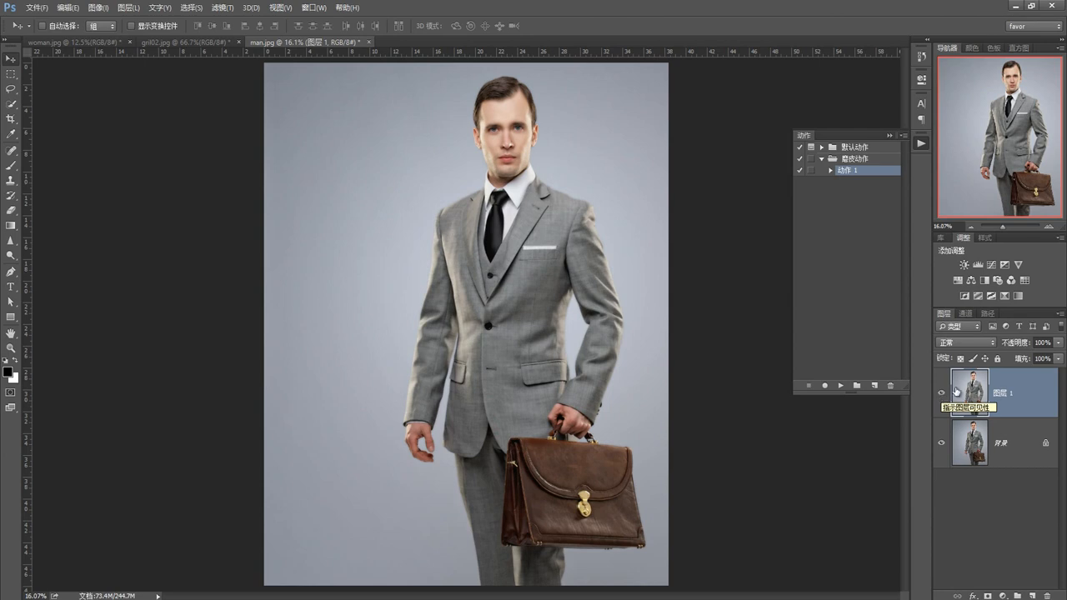
Play the skin-smoothing 动作 1 on gril02.jpg and compare the portrait with and without 图层 1
left_click(209, 42)
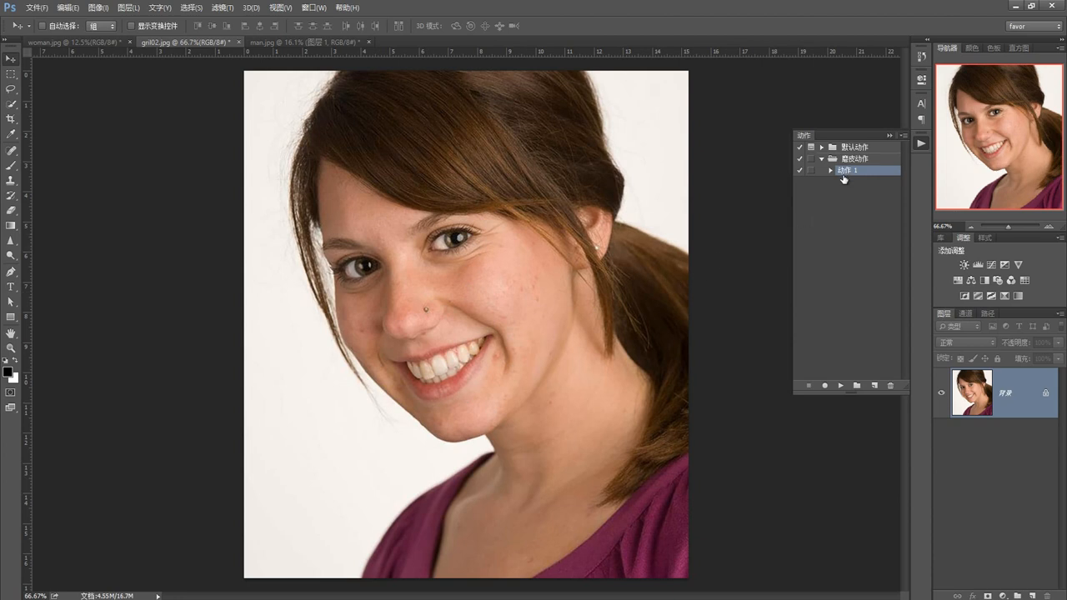
left_click(840, 386)
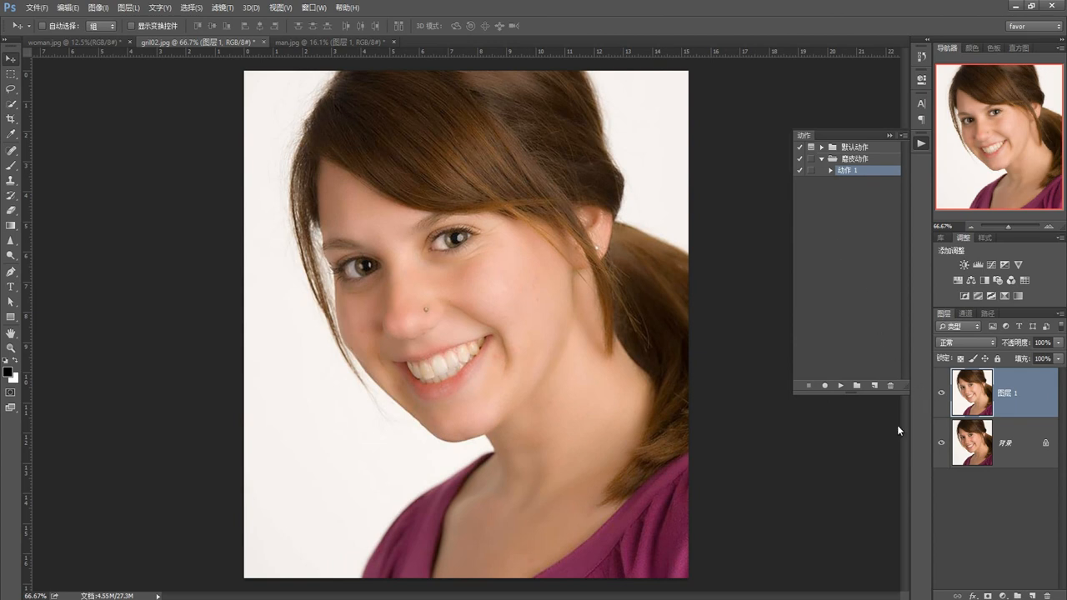
left_click(941, 393)
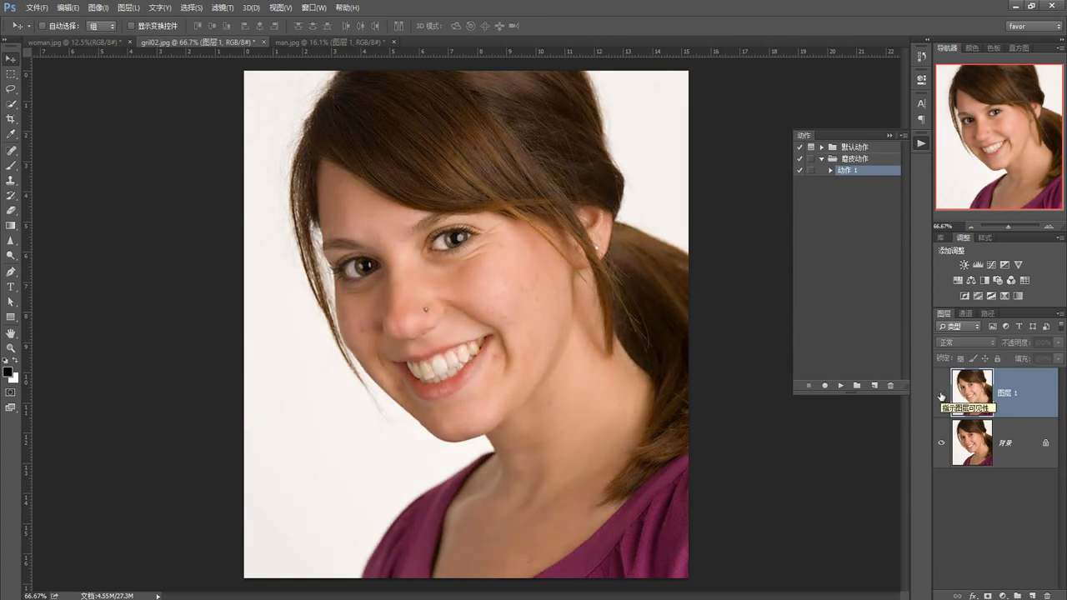
left_click(942, 394)
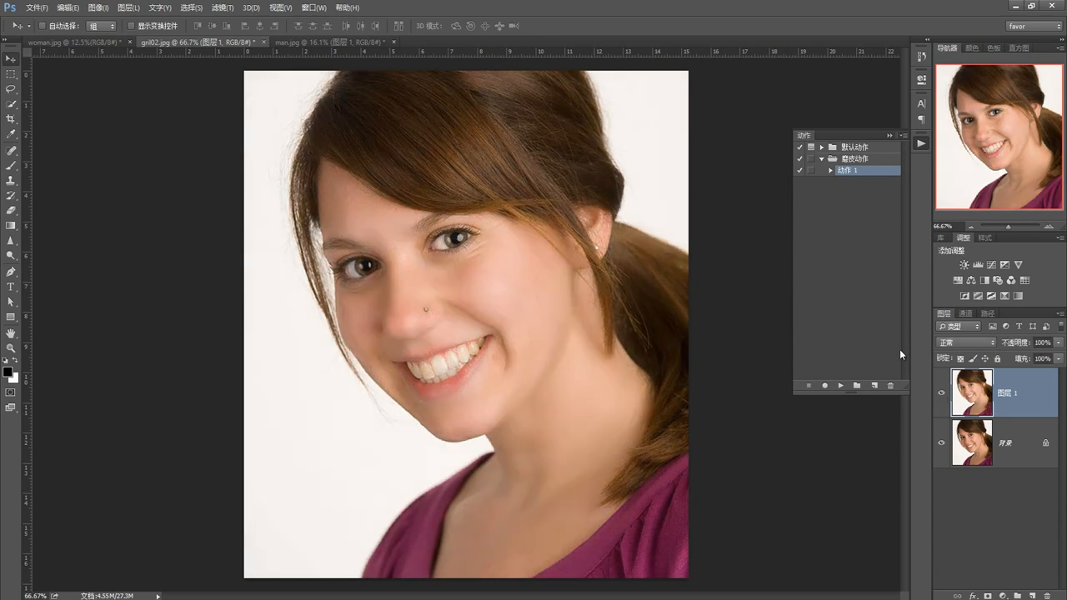
Delete the 磨皮动作 action set
left_click(848, 160)
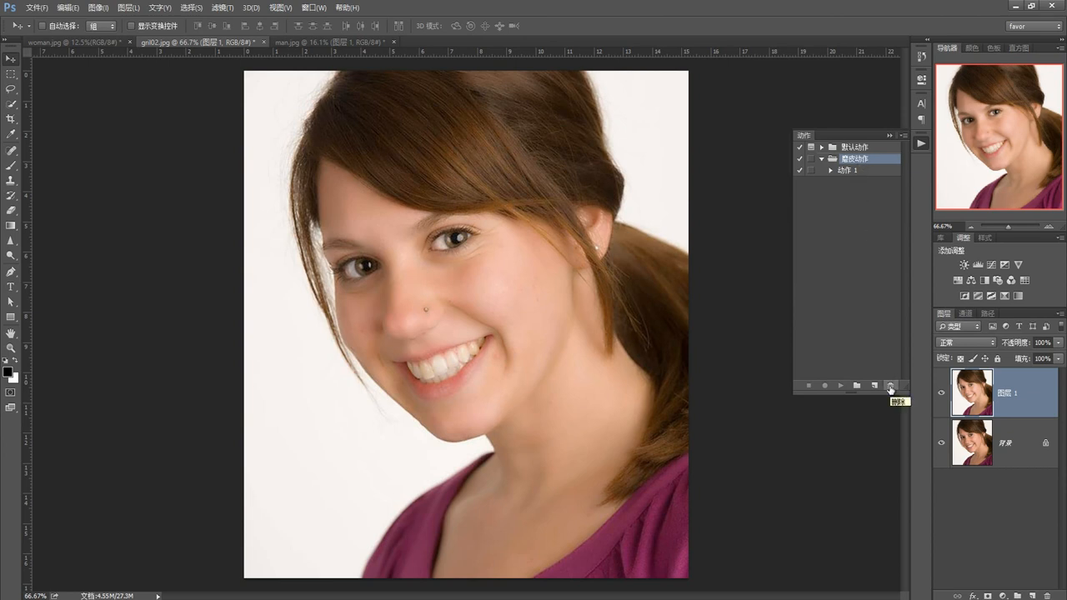
left_click(890, 389)
left_click(508, 234)
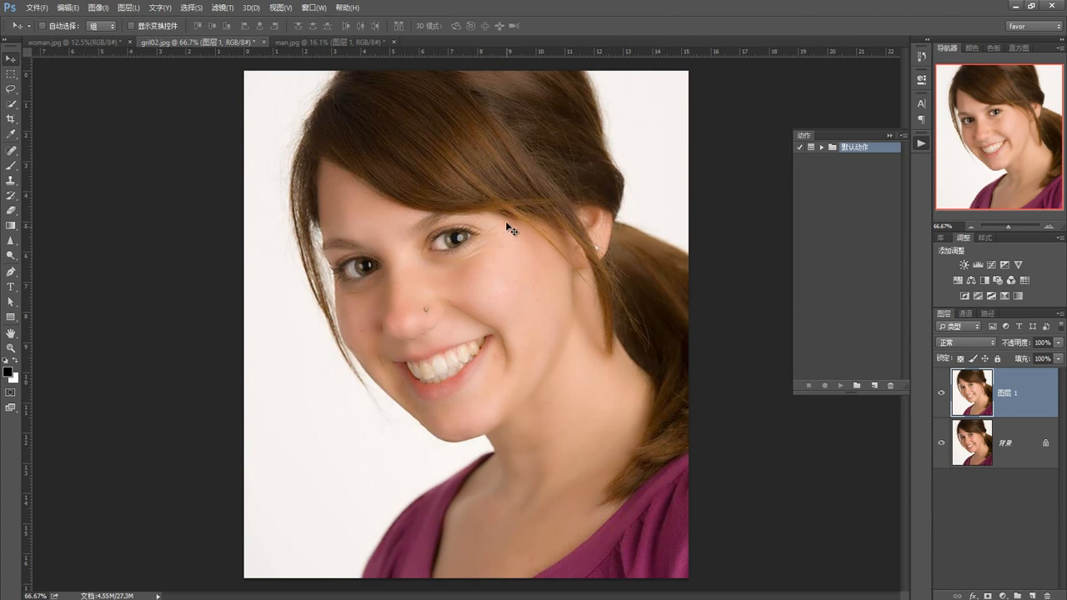
Switch back to man.jpg and undo the skin-smoothing action by restoring the original history snapshot
left_click(370, 41)
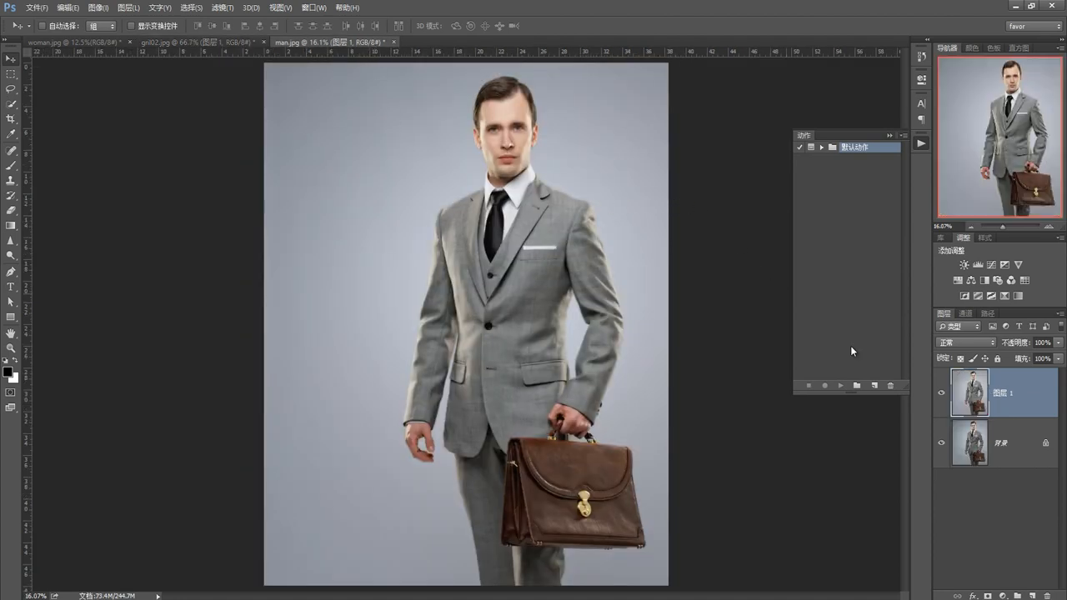
left_click(922, 56)
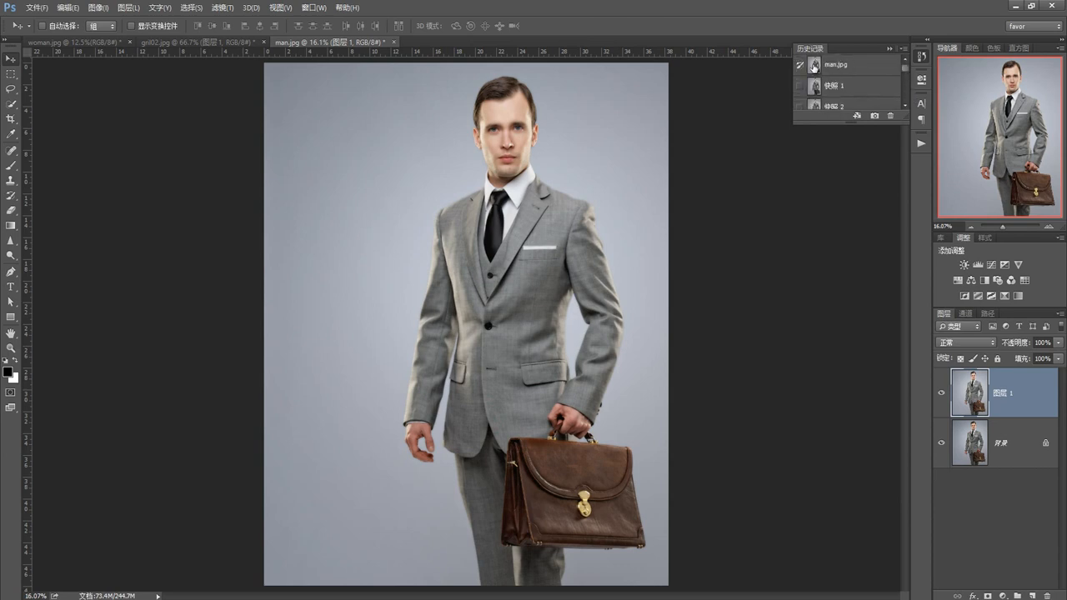
left_click(825, 65)
left_click(887, 48)
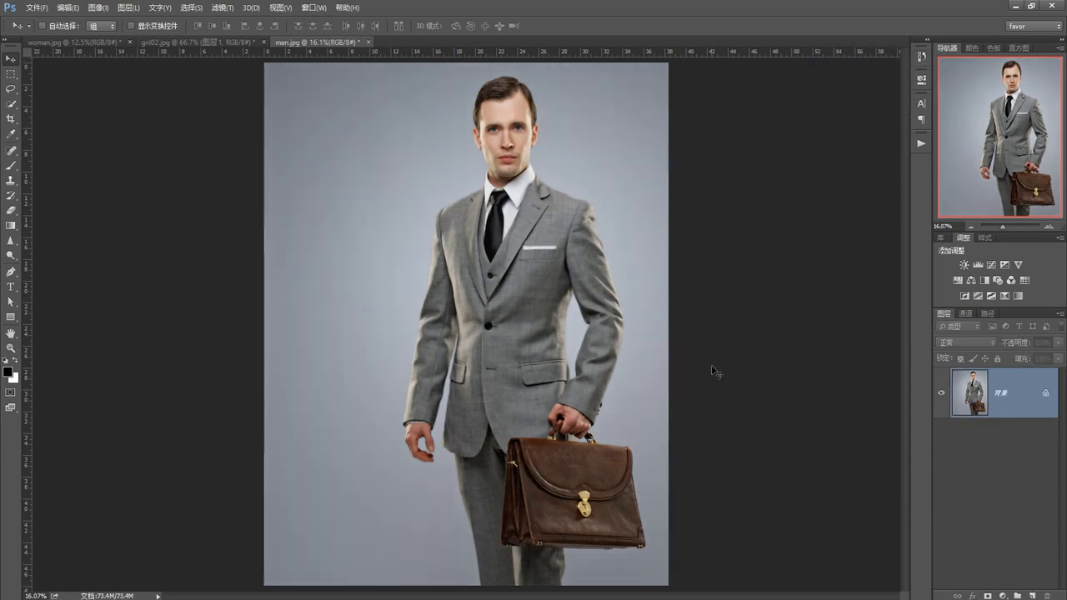
left_click(920, 145)
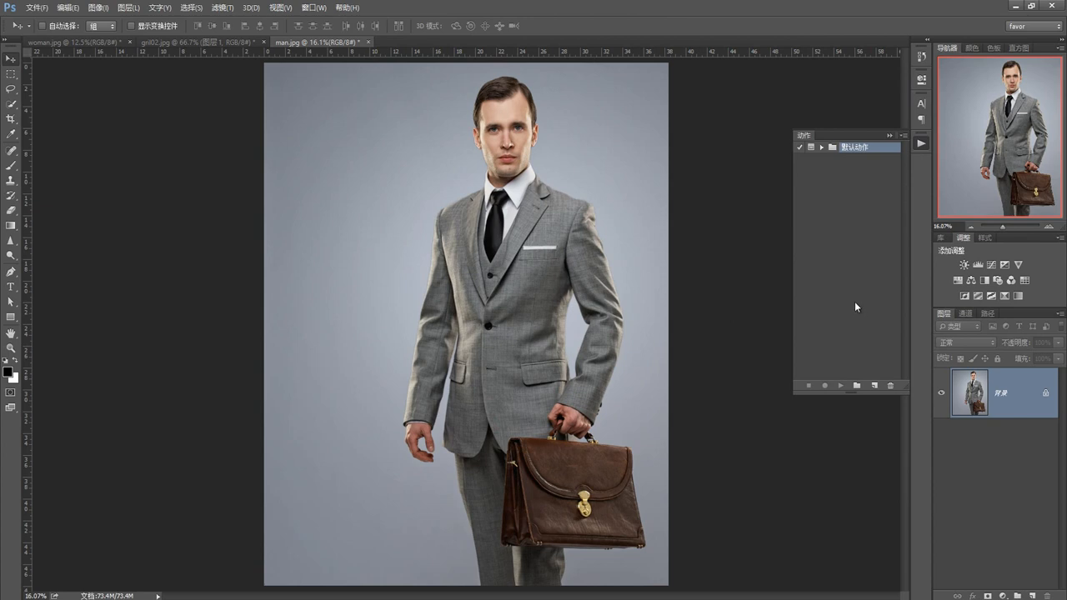
left_click(857, 387)
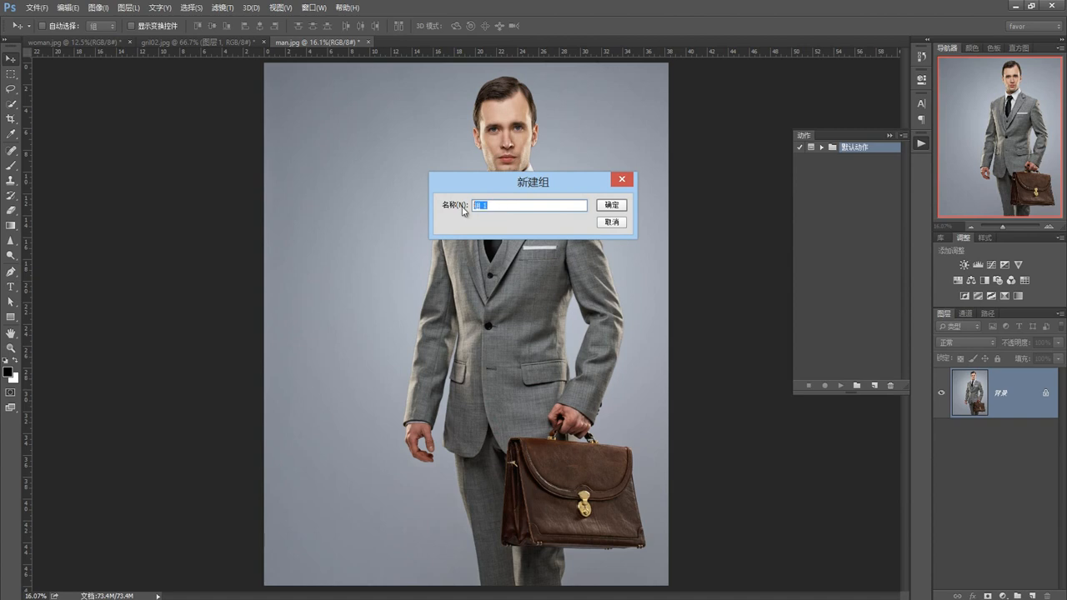
left_click(621, 180)
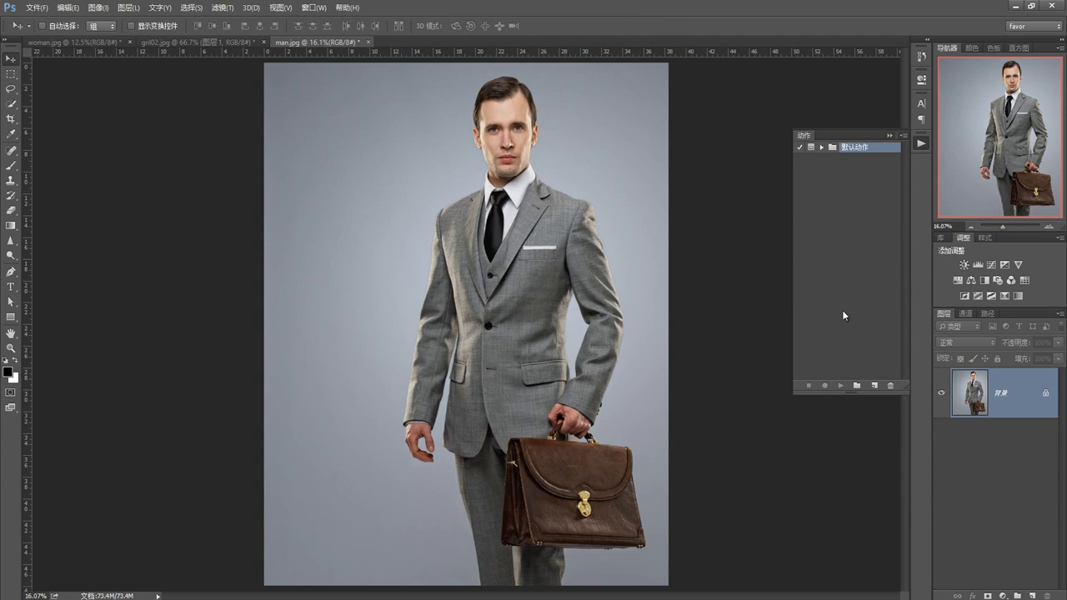
Create a new action set named pic
left_click(856, 386)
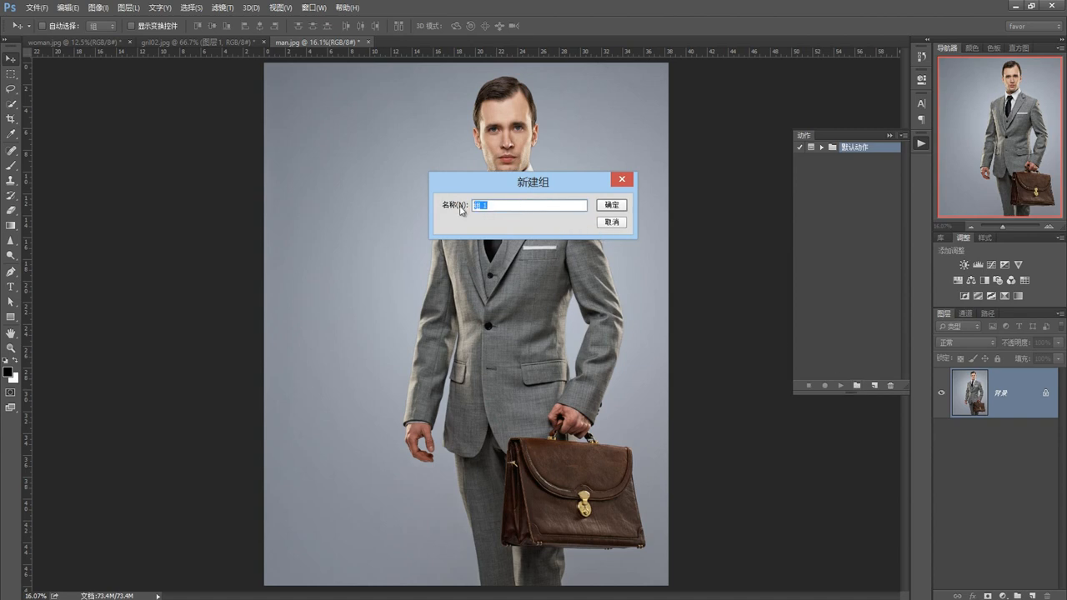
type("pic")
key("Return")
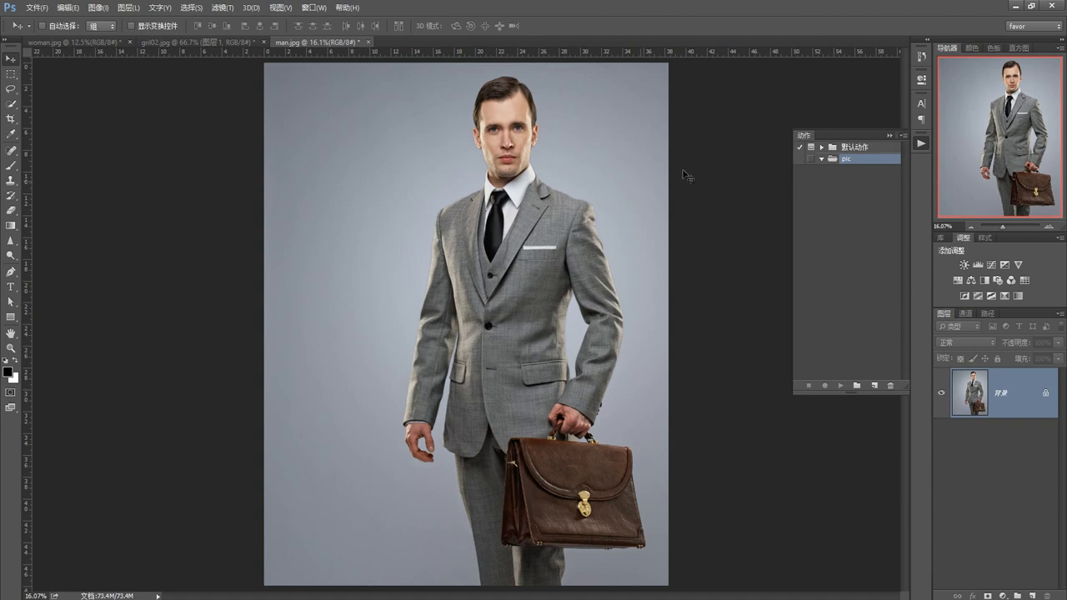
Create a new action named pic in the pic set and stop its recording
left_click(875, 386)
left_click(505, 205)
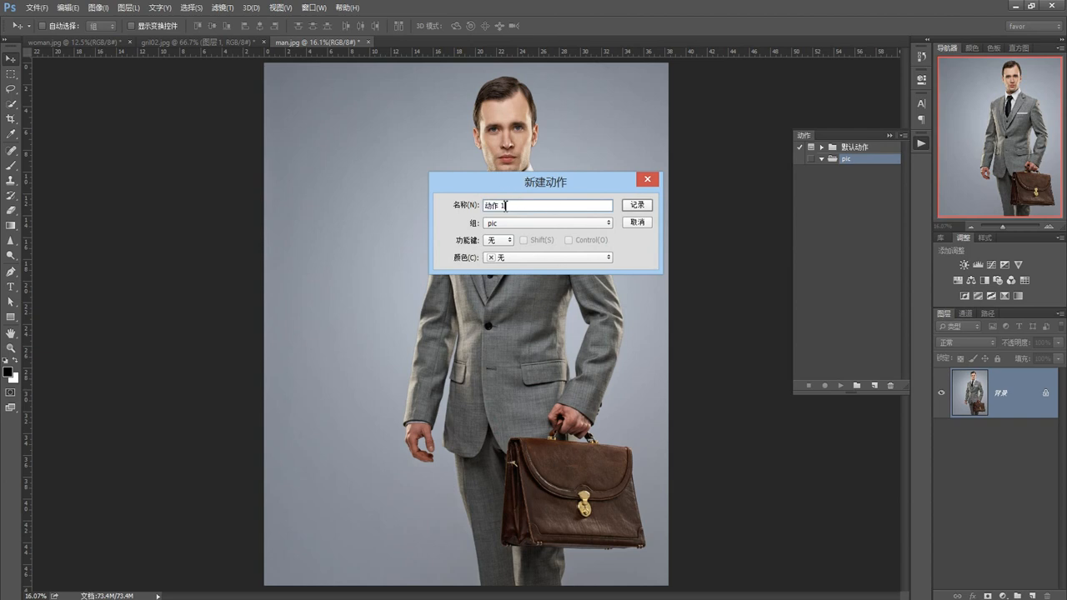
left_click_drag(504, 205, 482, 208)
type("pic")
left_click(644, 206)
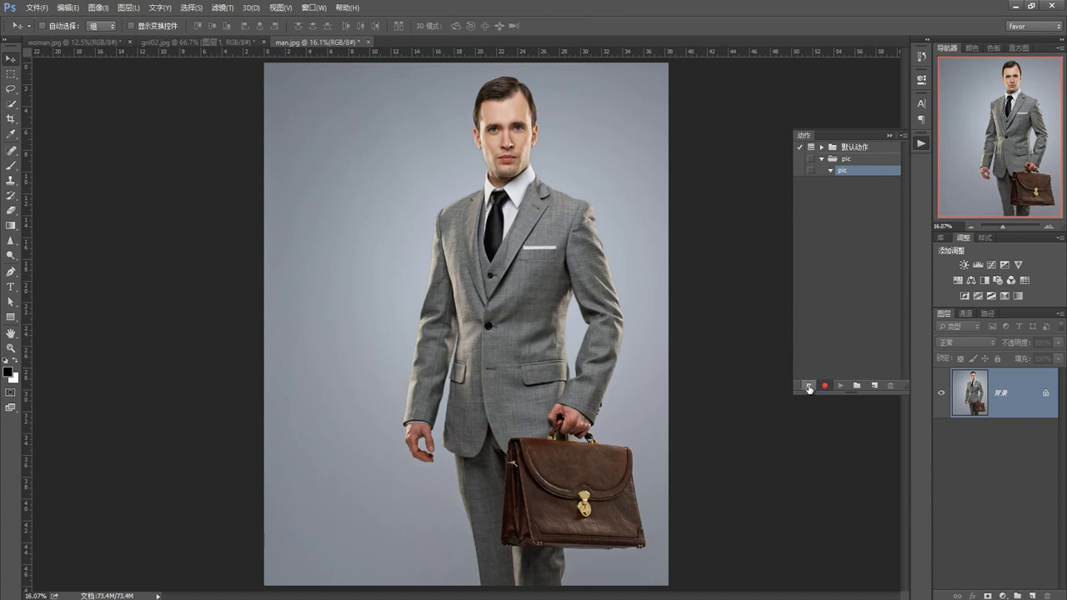
left_click(809, 387)
Crop man.jpg to a rectangular selection around the man's head and chest
left_click(10, 75)
left_click_drag(430, 69, 560, 239)
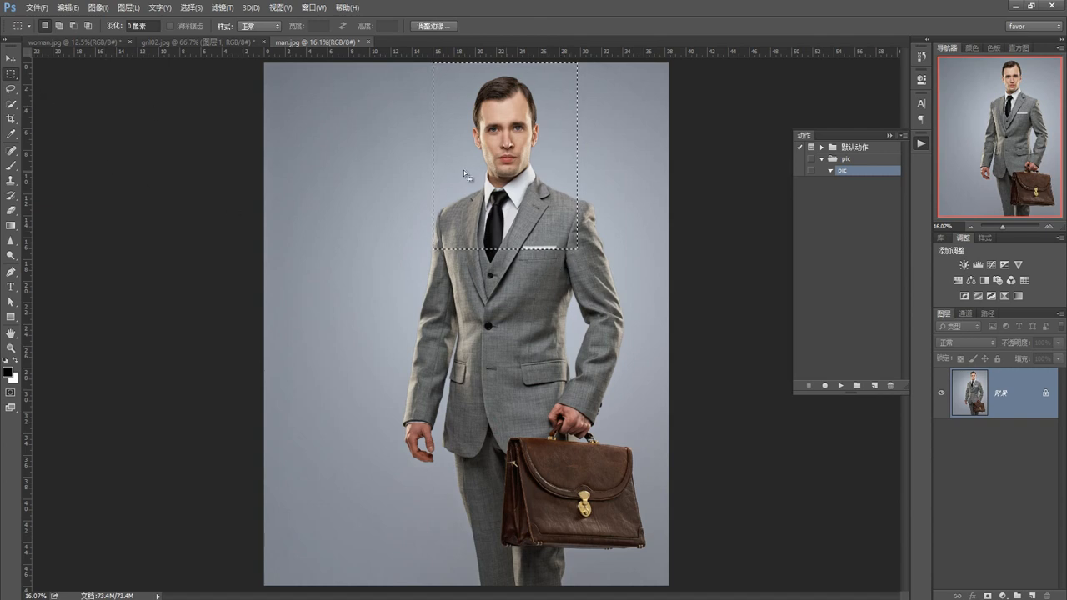
left_click(9, 119)
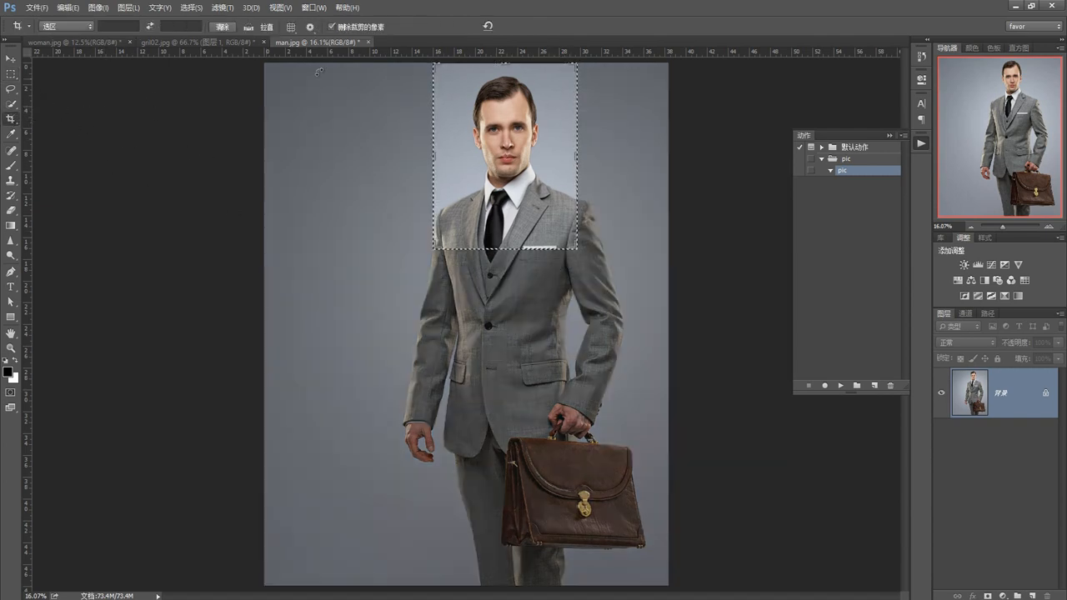
key("Return")
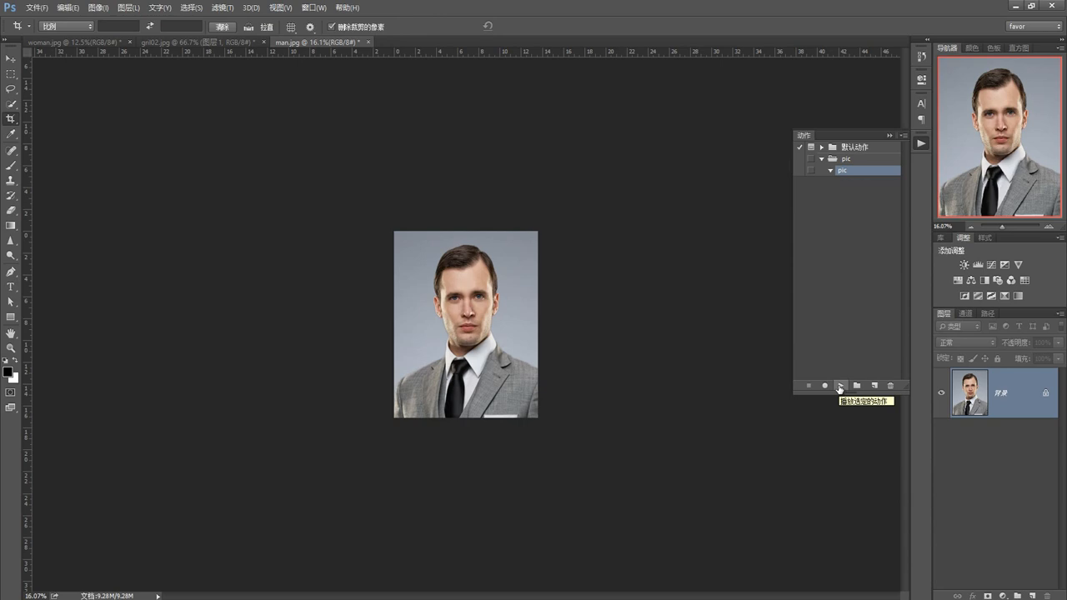
Start recording into the pic action and resize the image to 2.5 cm wide by 3.5 cm high with proportions unlinked
left_click(840, 386)
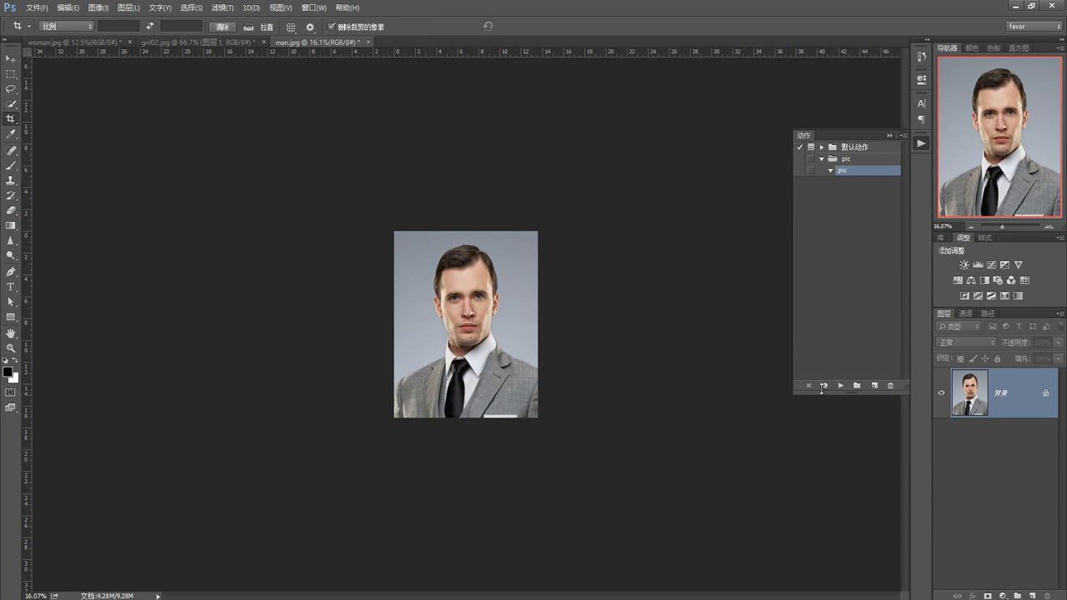
left_click(97, 9)
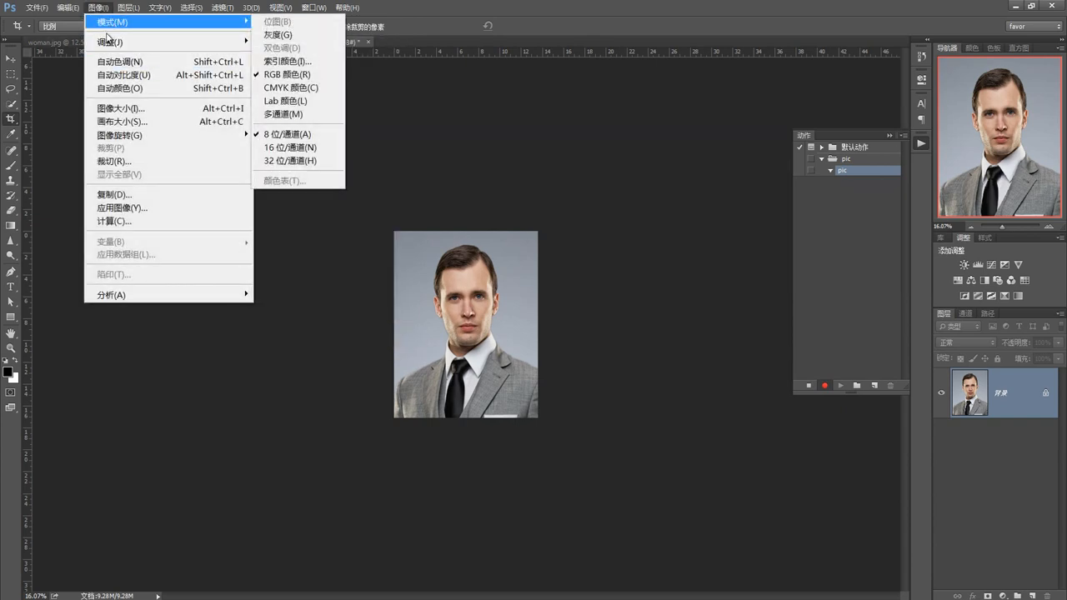
left_click(119, 109)
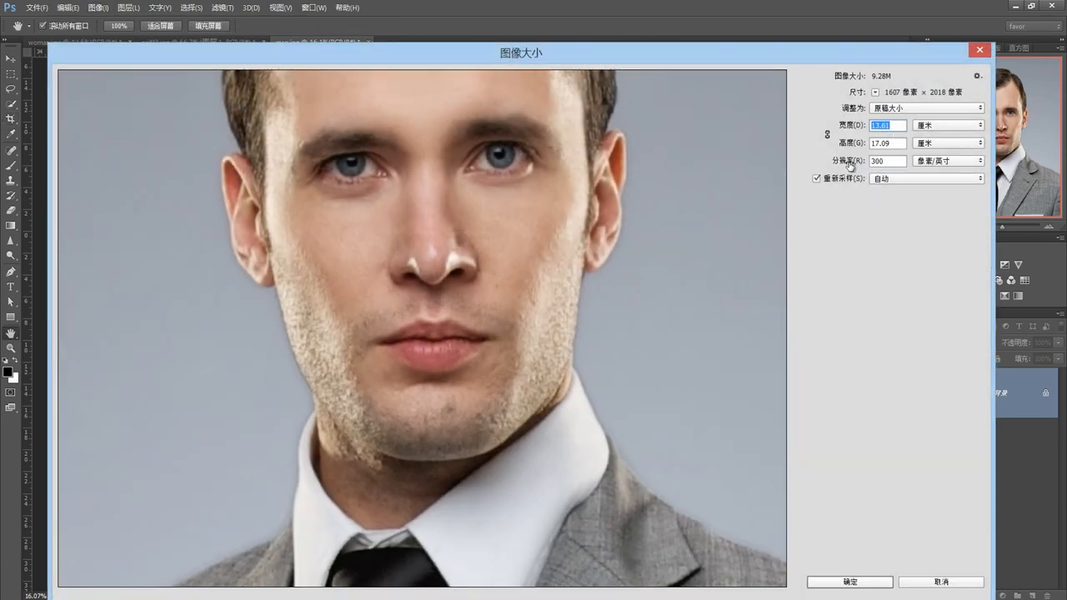
left_click(827, 135)
left_click(899, 126)
double_click(876, 127)
type("2.5")
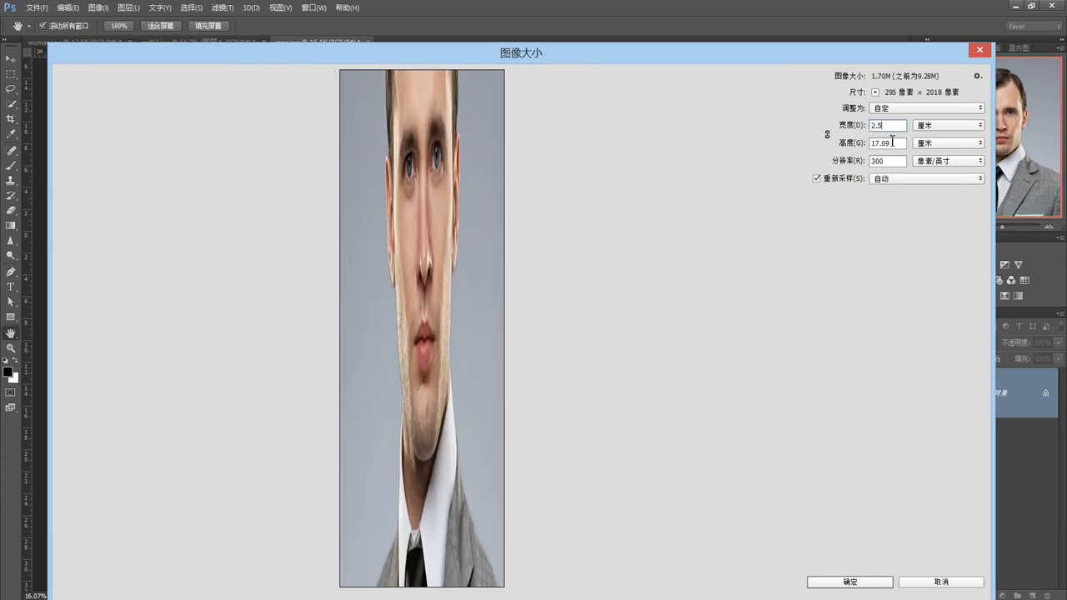
key("Tab")
type("3.5")
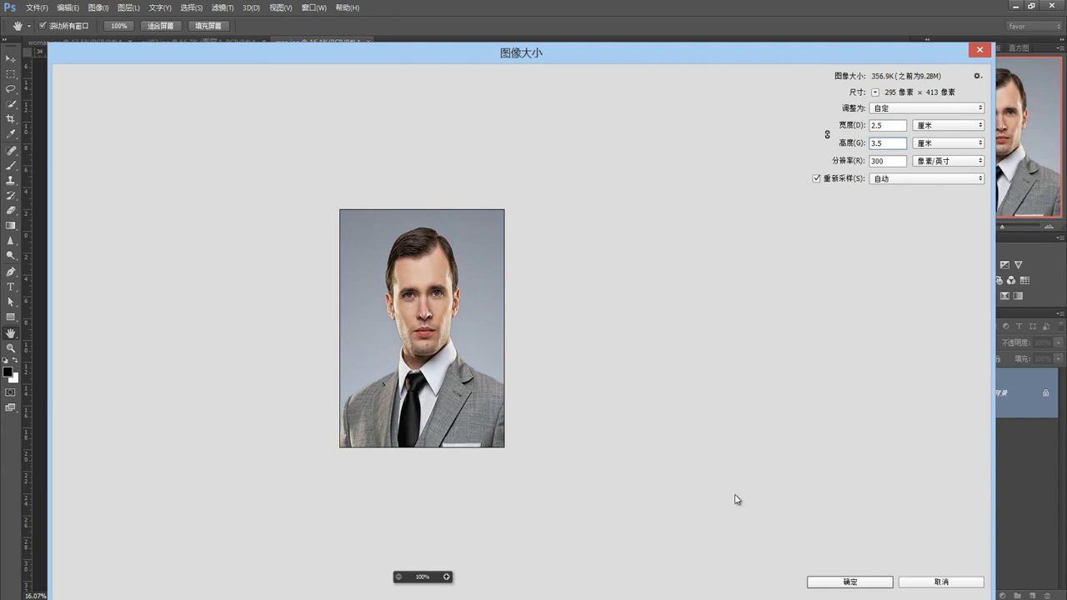
left_click(856, 585)
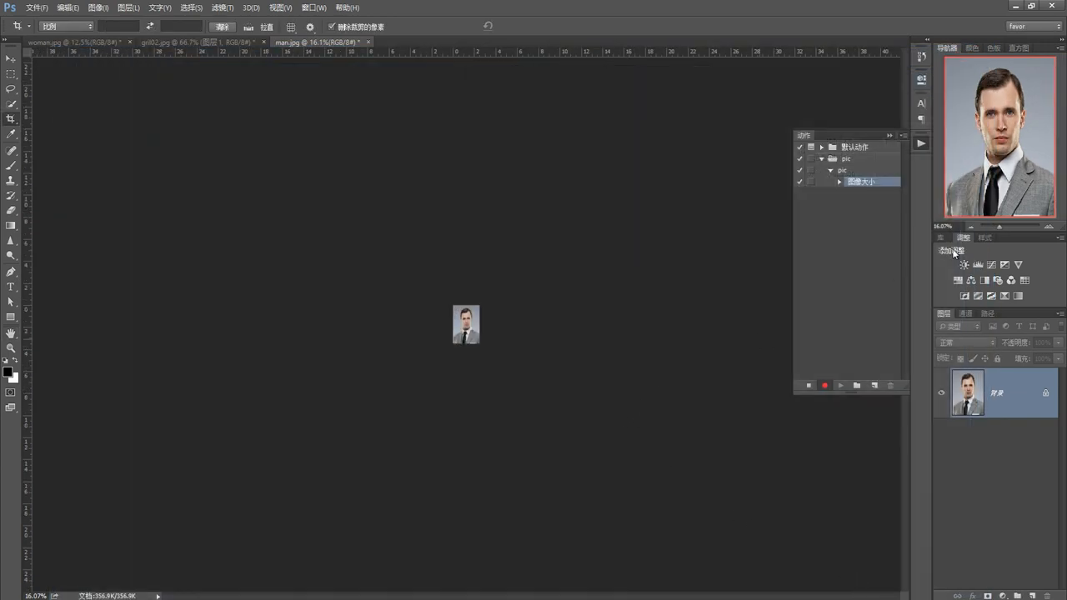
Extend the canvas by a relative 0.4 cm in width and height around the centre, using white as the extension color
left_click(1048, 226)
left_click(1048, 226)
left_click(1049, 227)
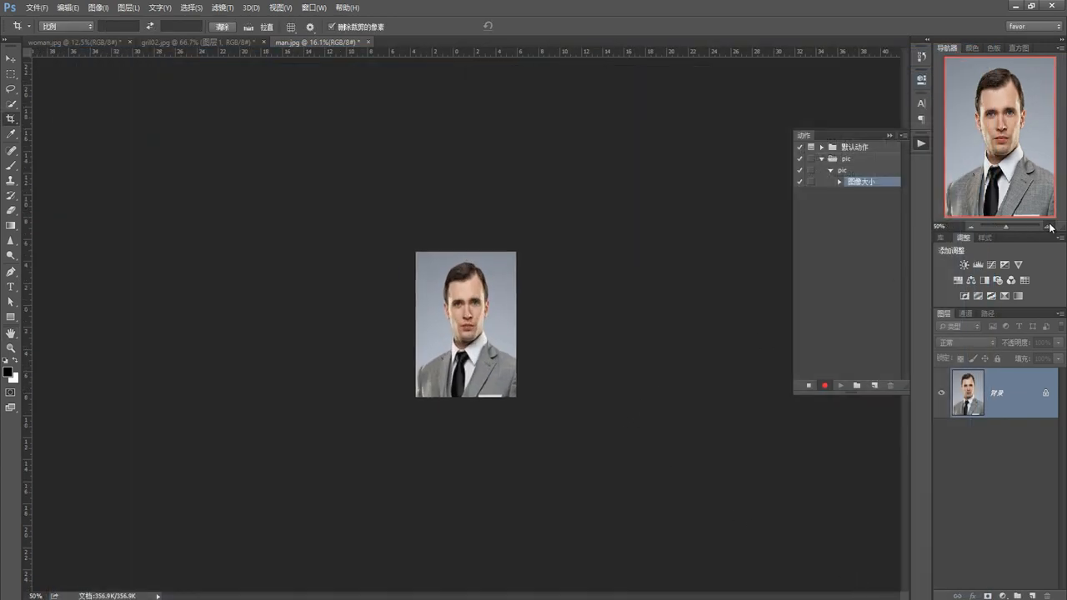
left_click(1050, 226)
left_click(1050, 226)
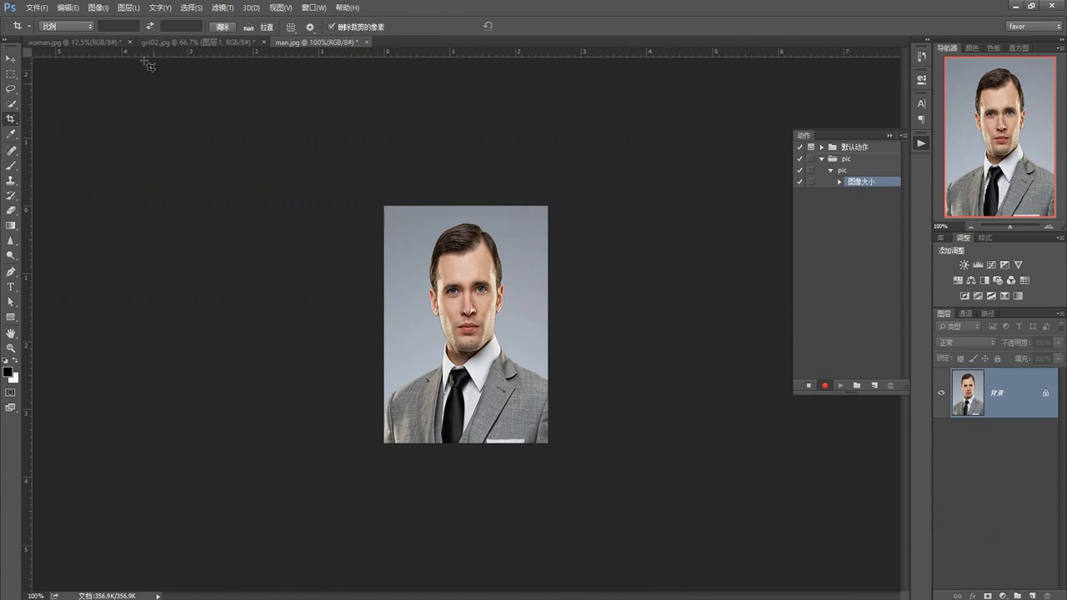
left_click(98, 8)
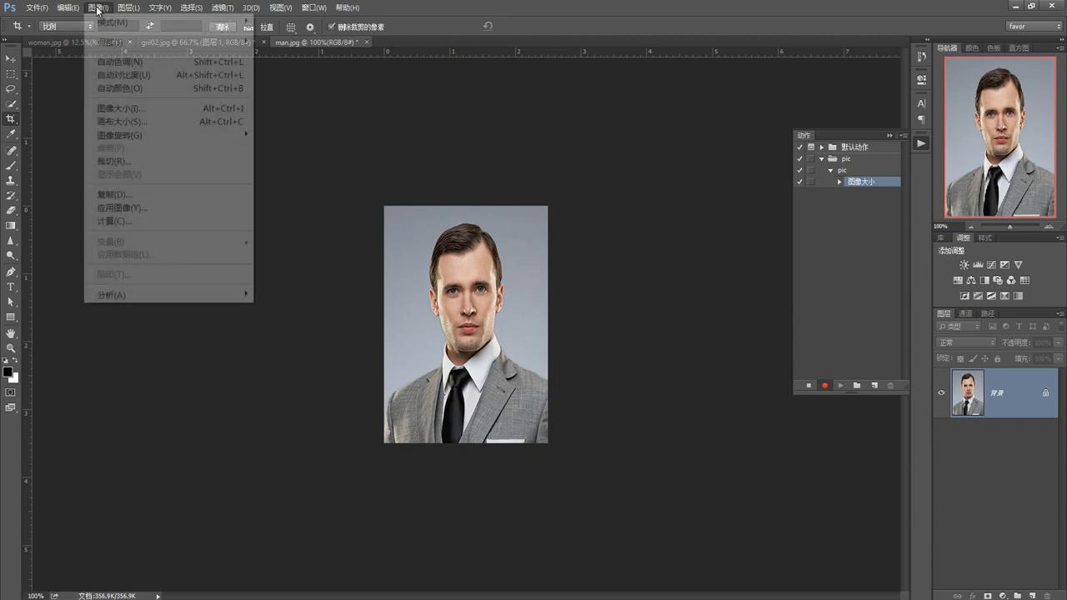
left_click(121, 124)
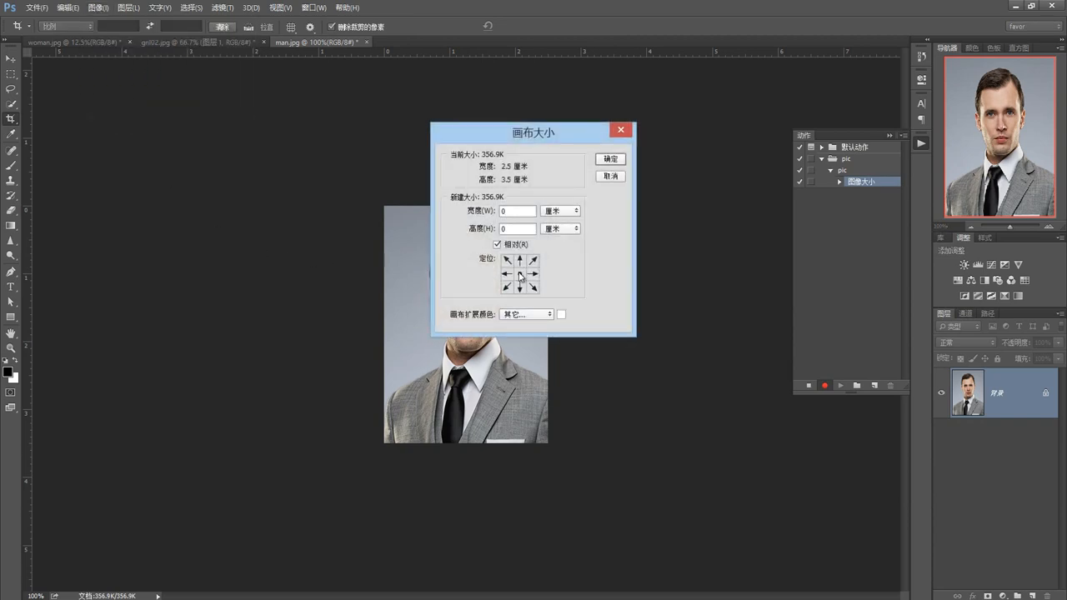
double_click(504, 211)
type("0.4")
key("Tab")
left_click(561, 315)
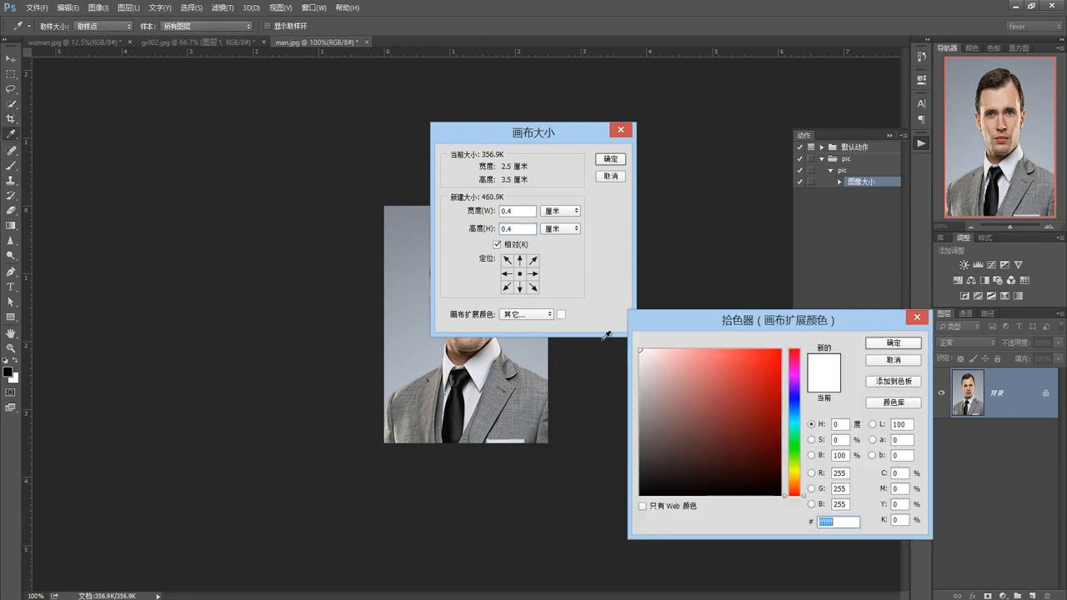
left_click(878, 345)
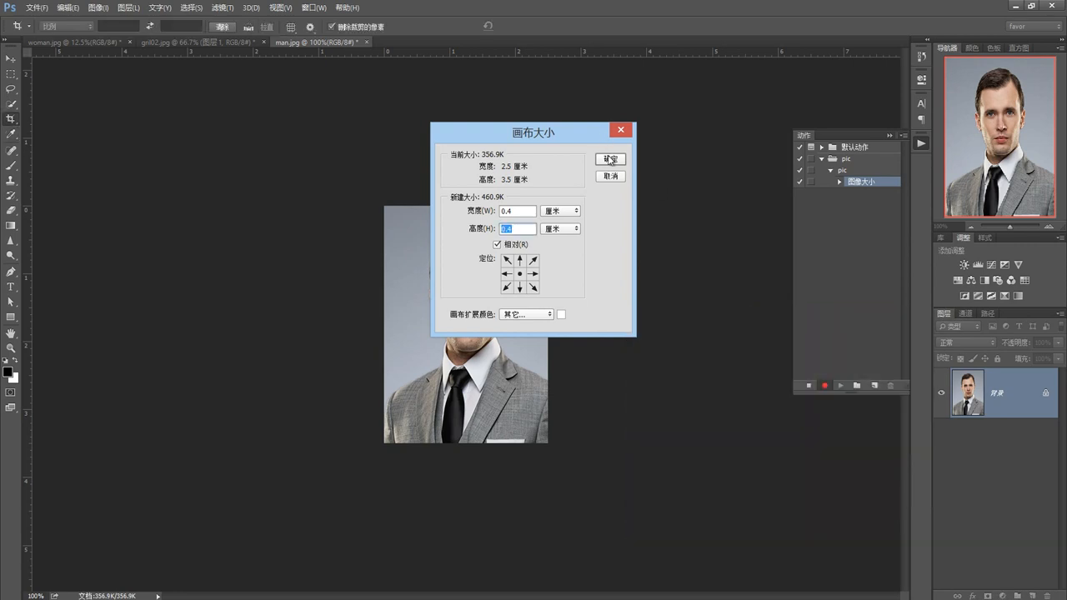
left_click(611, 159)
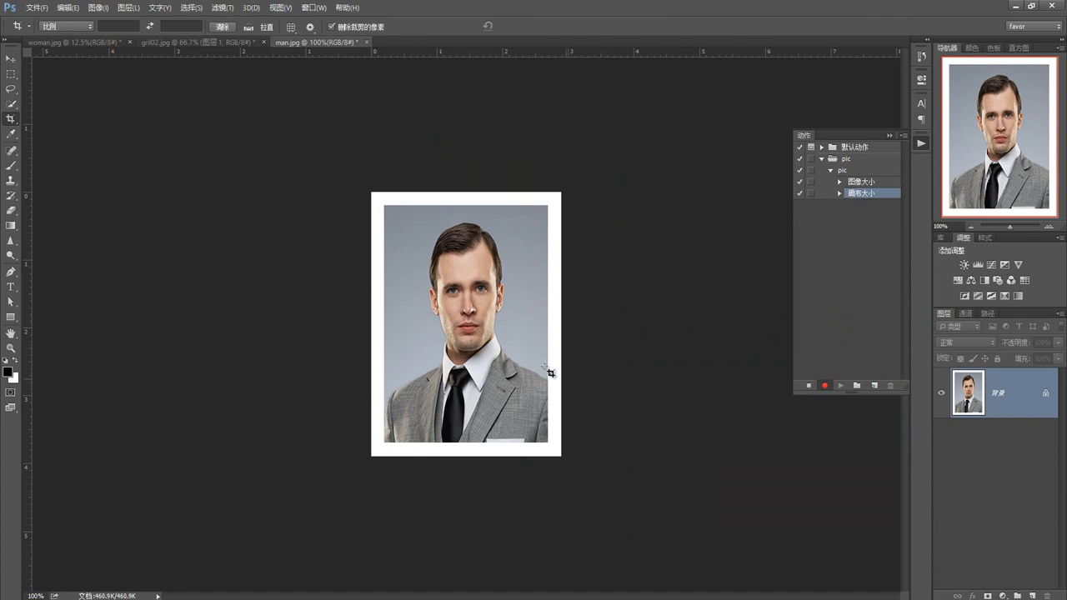
Define the white-bordered portrait as a pattern named man.jpg
left_click(74, 11)
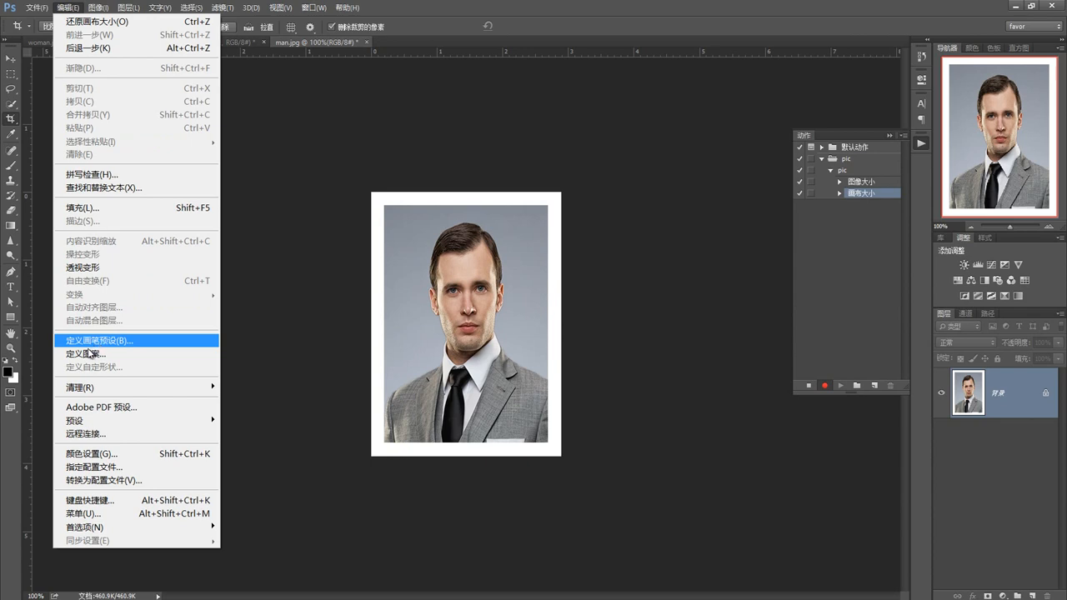
left_click(88, 357)
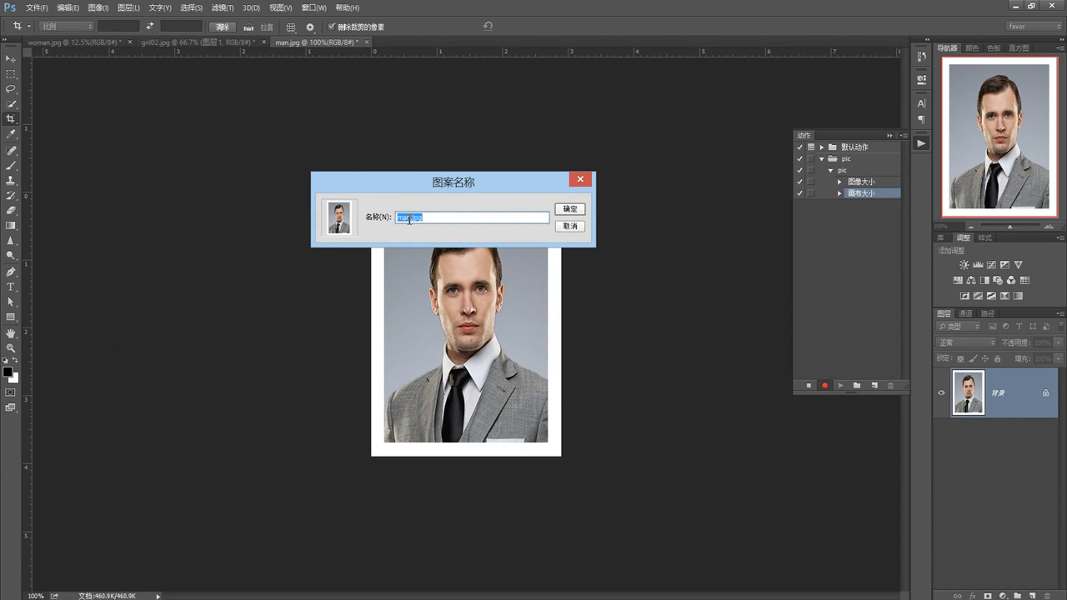
left_click(569, 214)
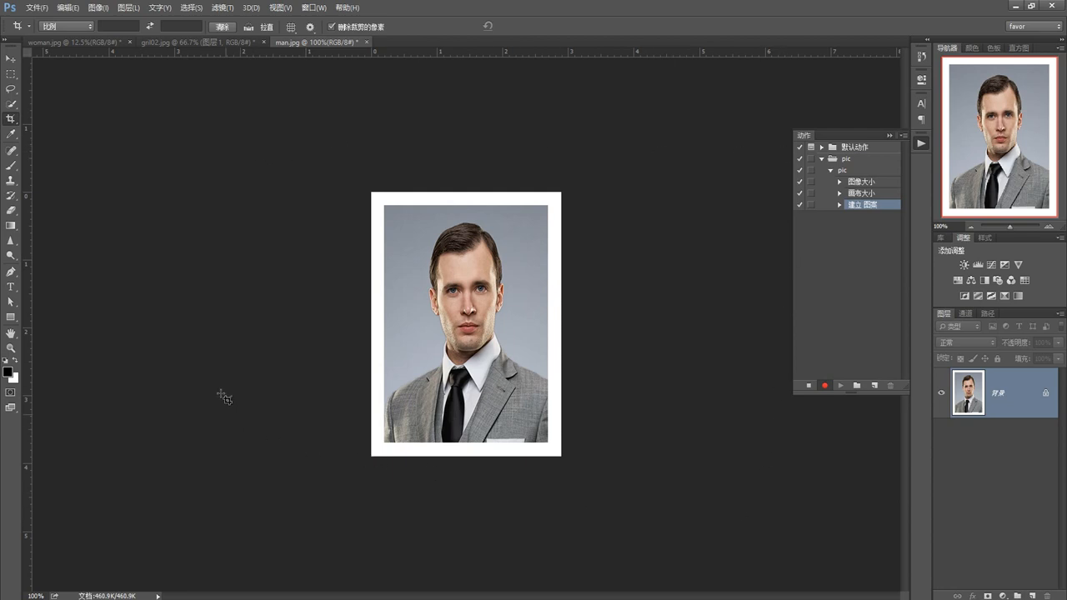
Create a new white document named pic, 11.6 cm wide by 7.8 cm high at 300 pixels/inch
left_click(40, 10)
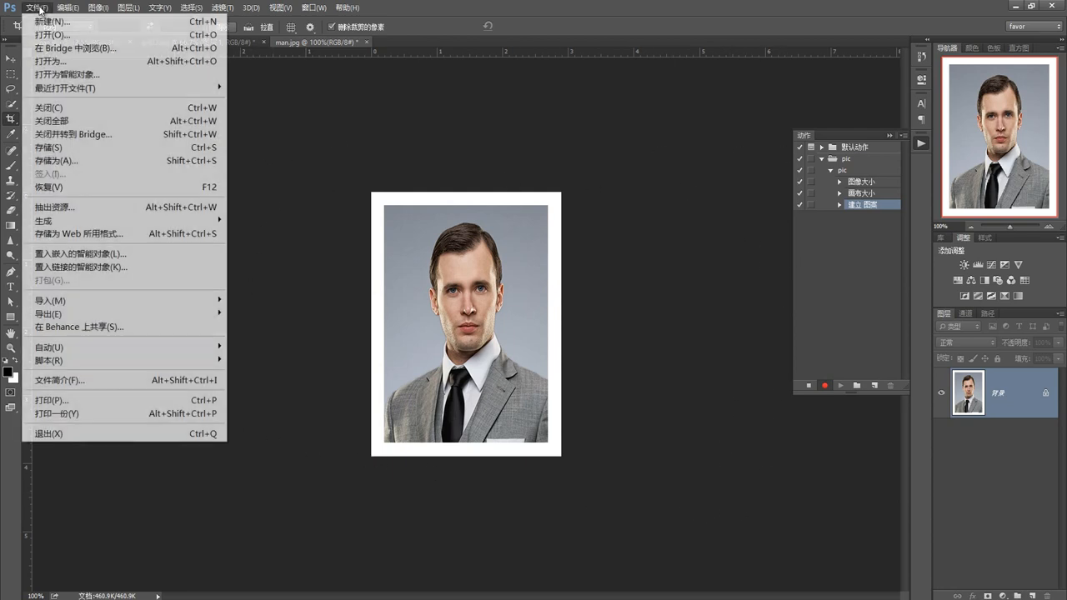
left_click(41, 20)
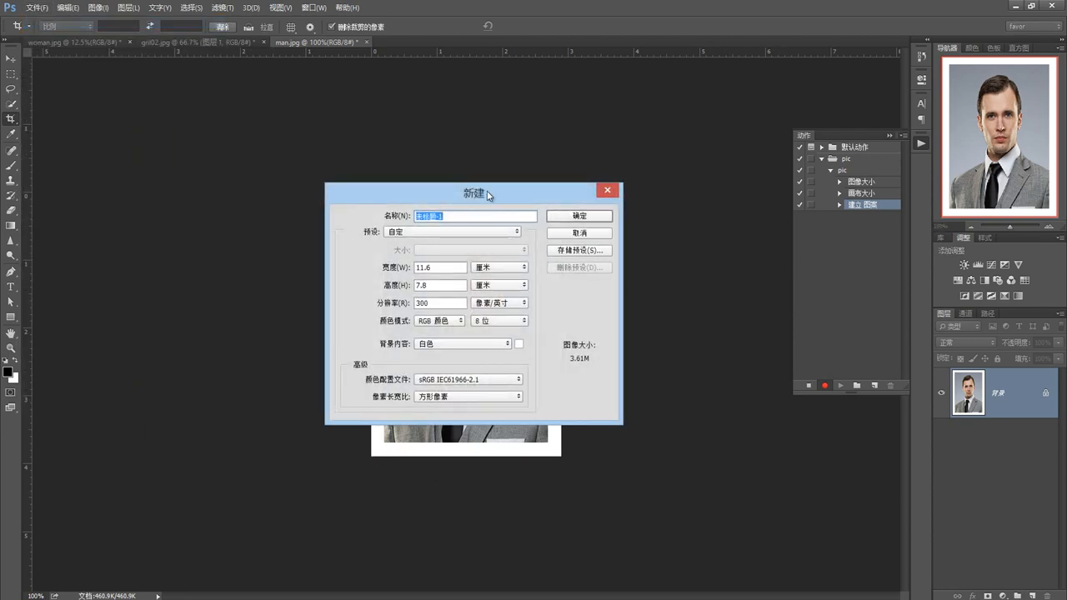
left_click_drag(527, 195, 589, 181)
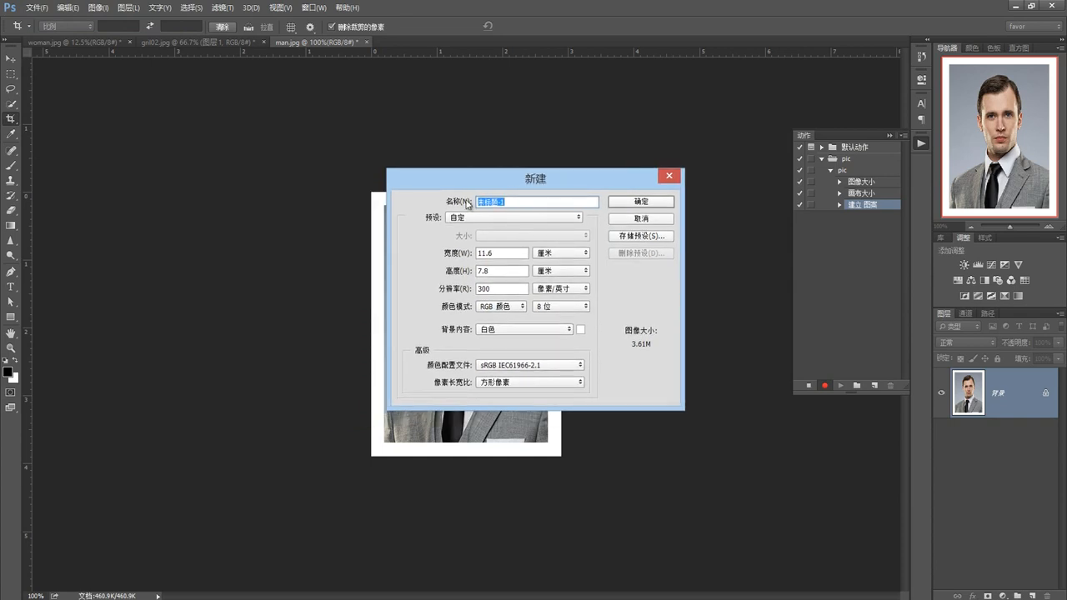
type("pic")
key("Return")
key("Return")
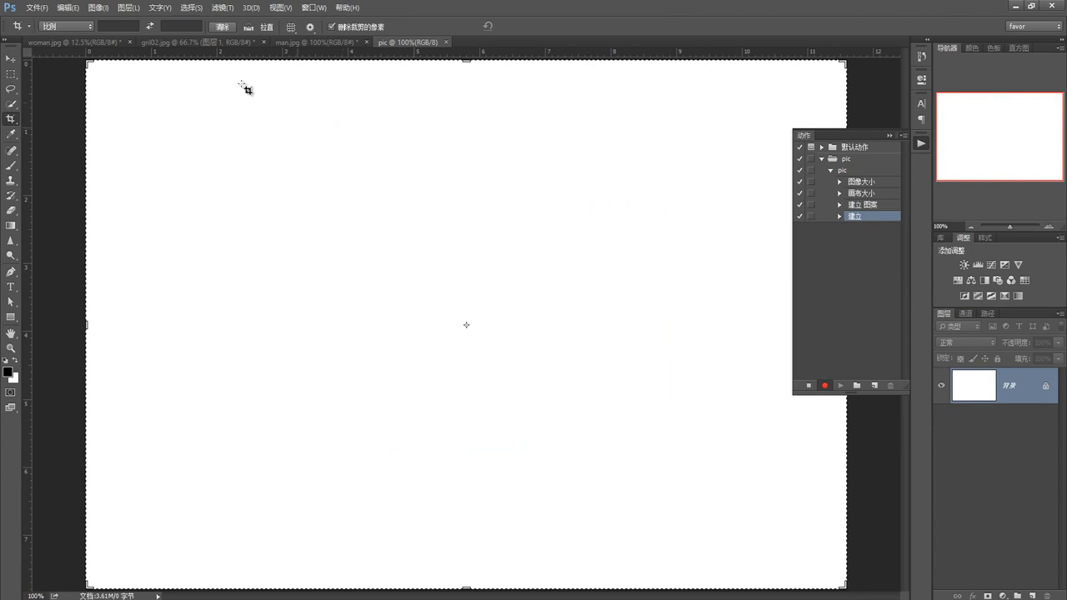
Check the image size and resolution of the new pic document
left_click(88, 10)
left_click(100, 107)
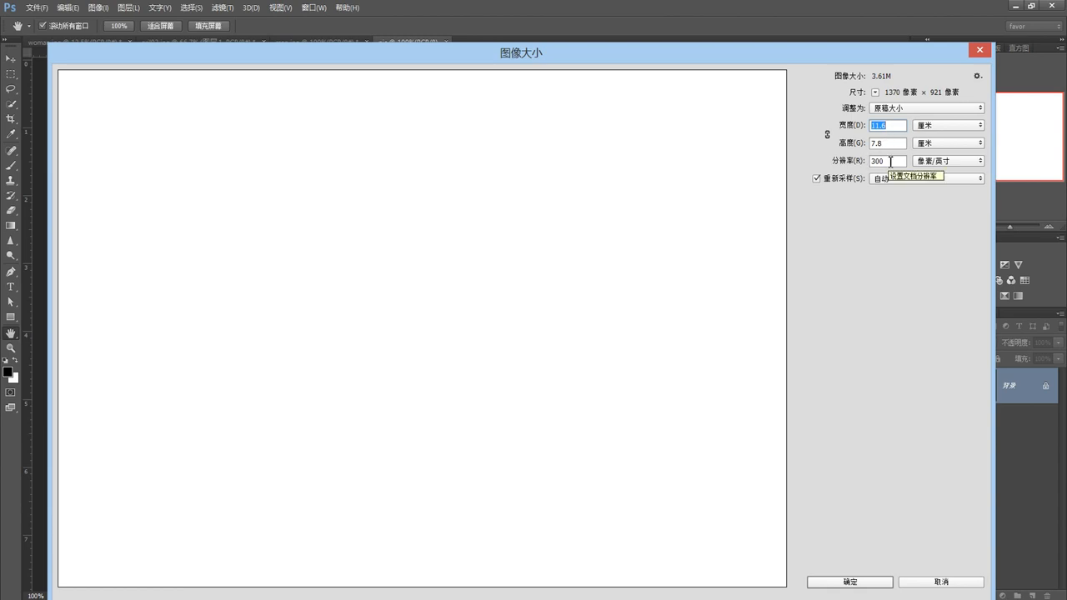
left_click(851, 582)
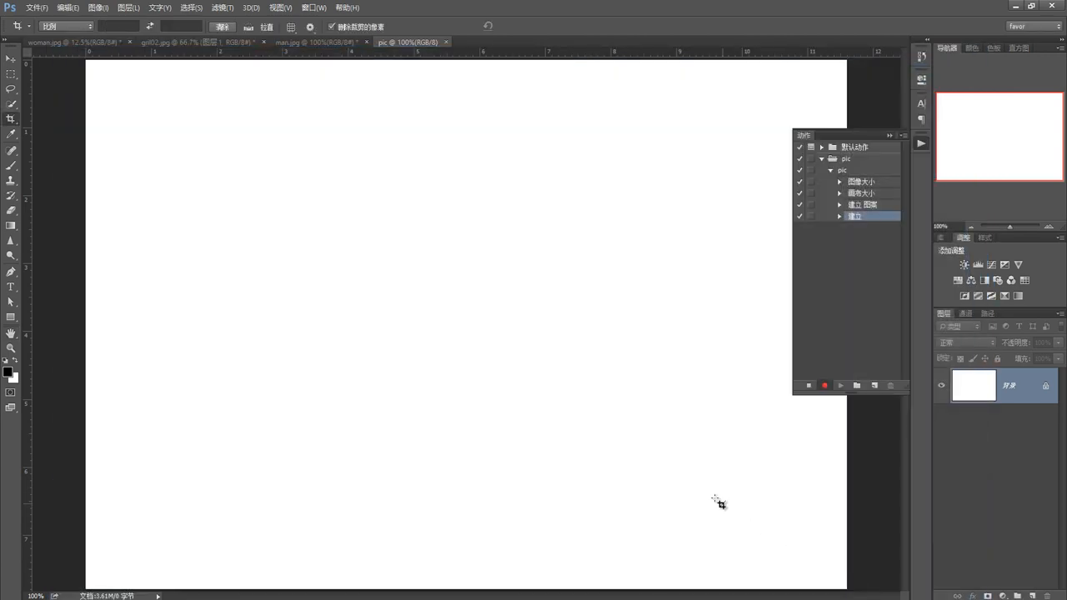
Fill the pic document with the last man.jpg pattern in the list and stop recording the action
left_click(971, 226)
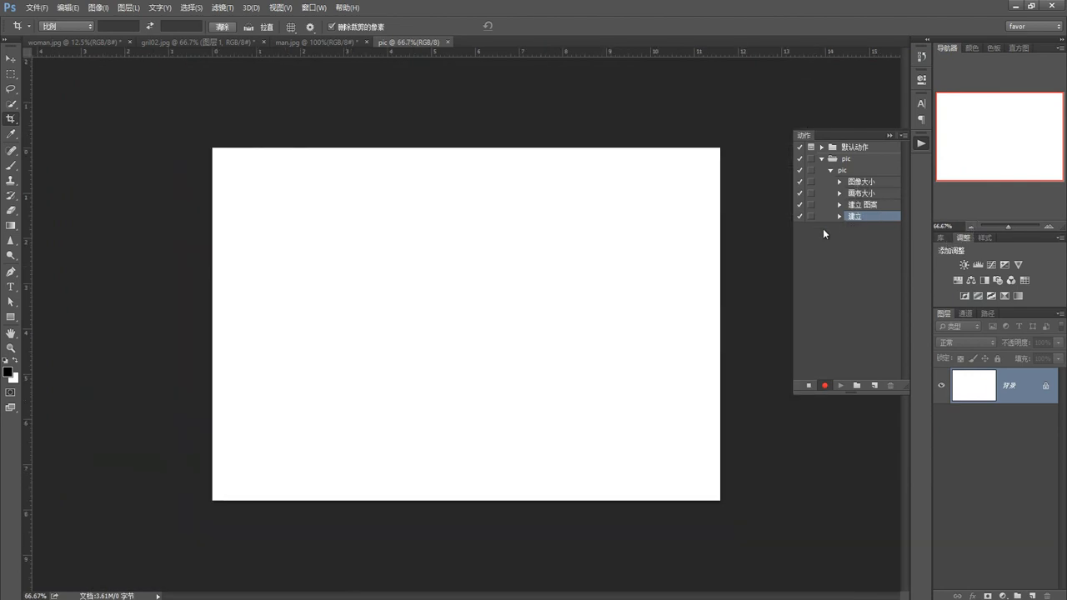
left_click(75, 10)
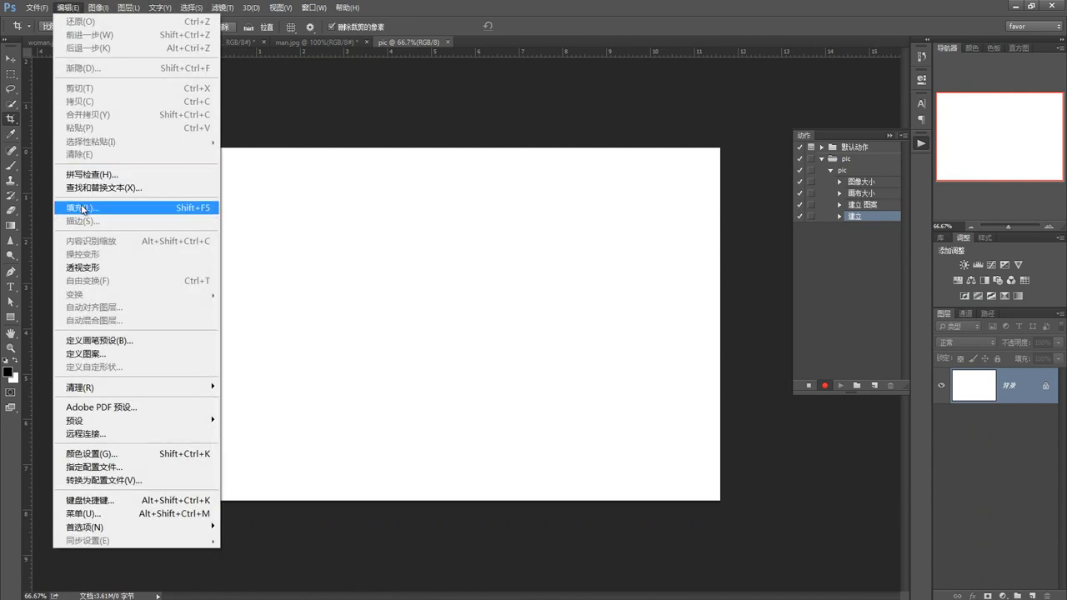
left_click(83, 210)
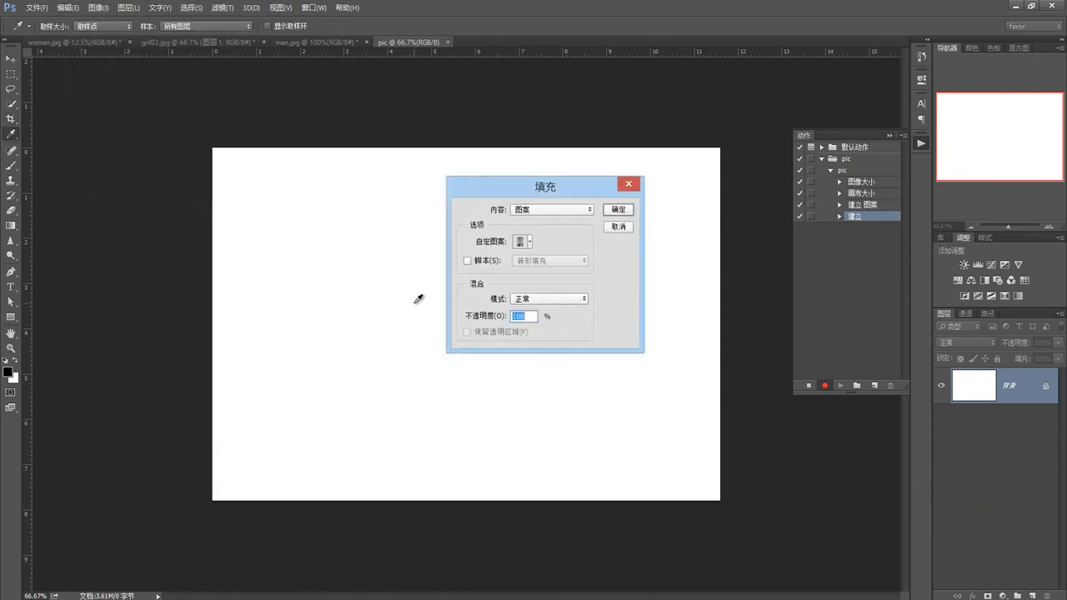
left_click(529, 243)
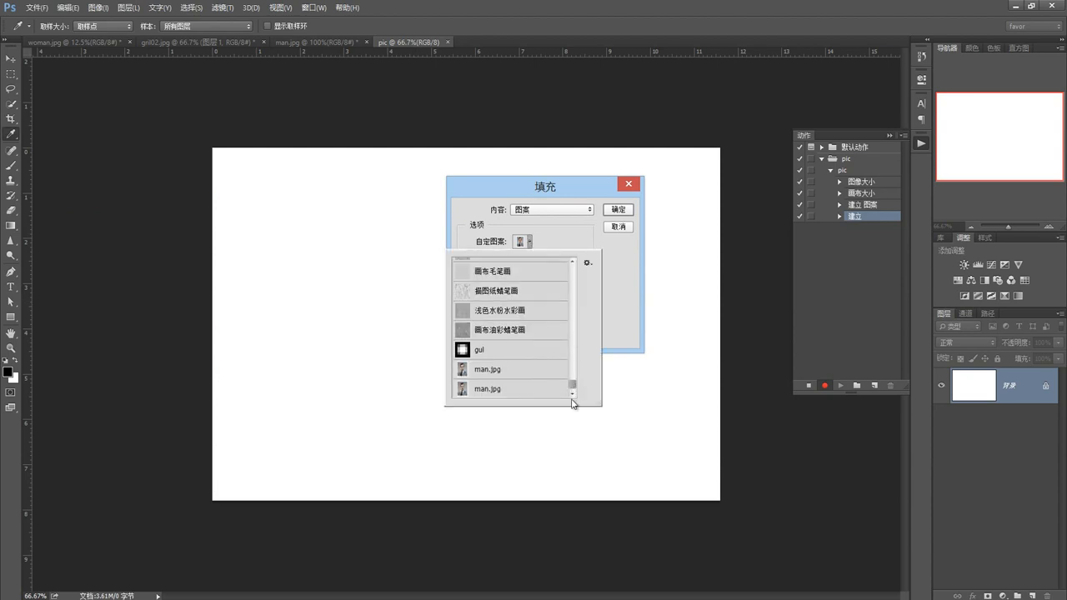
left_click(484, 389)
left_click(619, 213)
left_click(620, 214)
key("c")
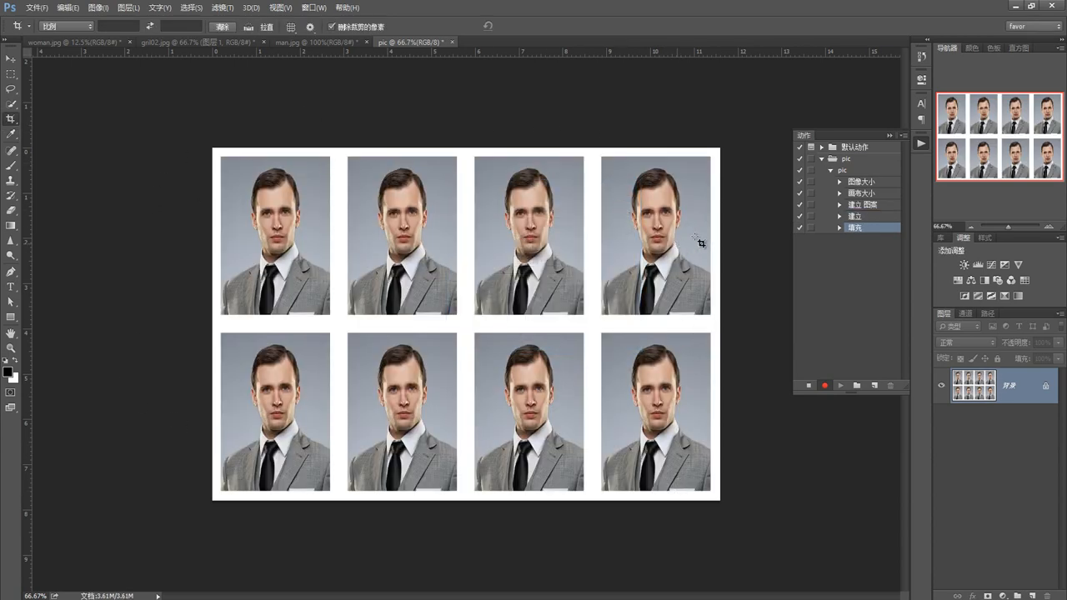
left_click(809, 386)
Delete both man.jpg patterns from the Fill command's custom pattern list and leave the dialog without filling
left_click(69, 10)
left_click(84, 208)
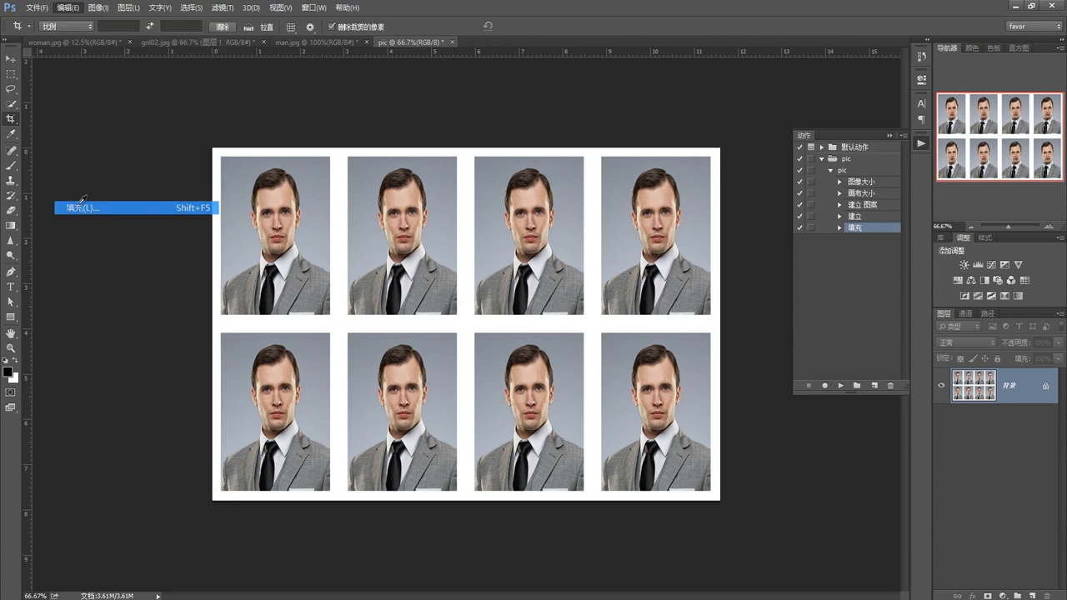
left_click(532, 245)
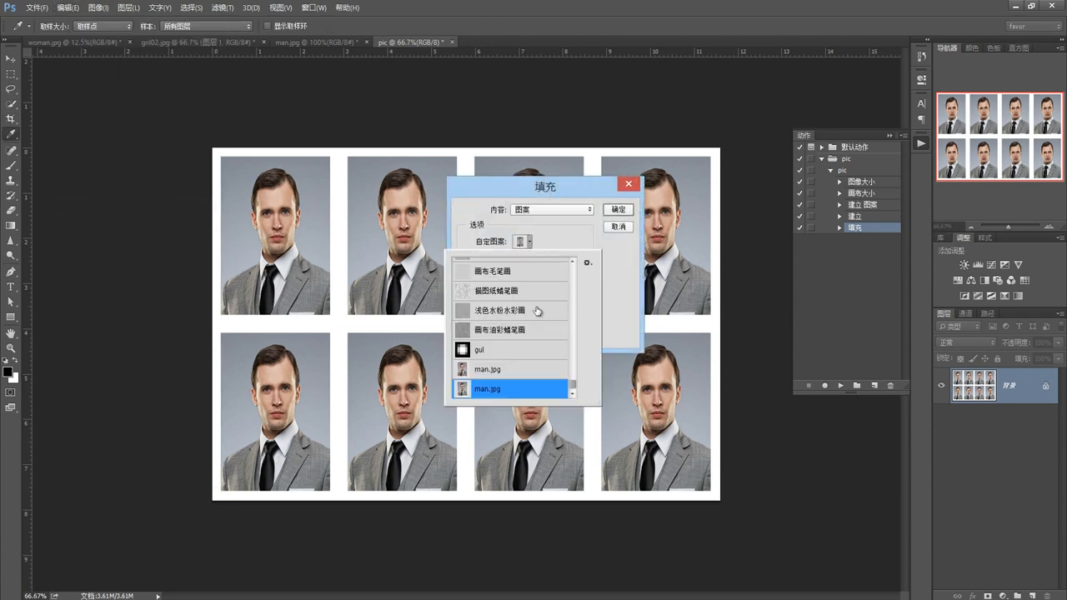
right_click(495, 394)
left_click(521, 423)
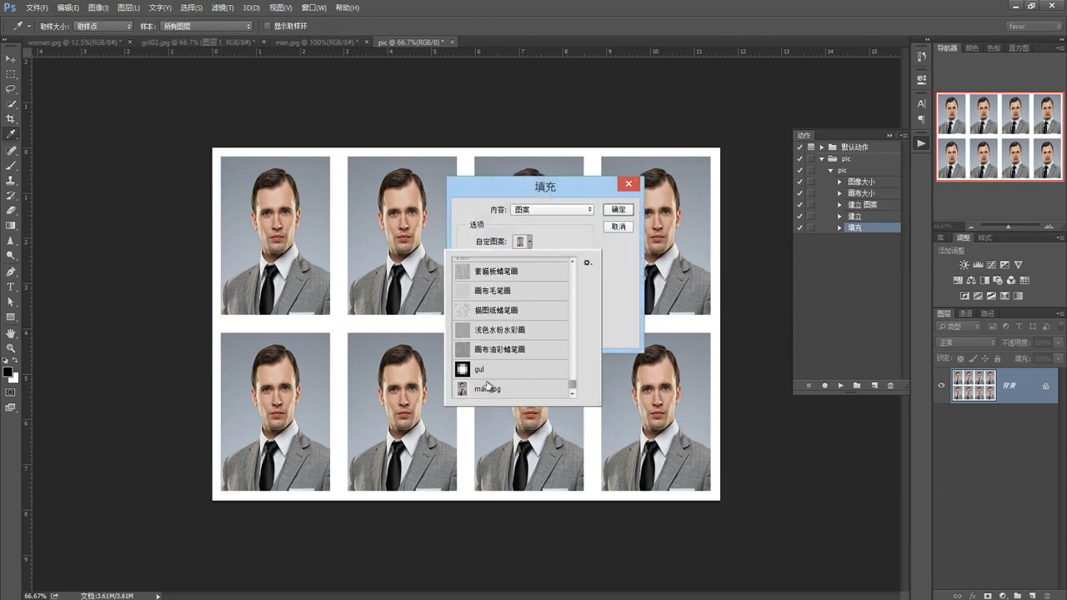
right_click(489, 390)
left_click(522, 423)
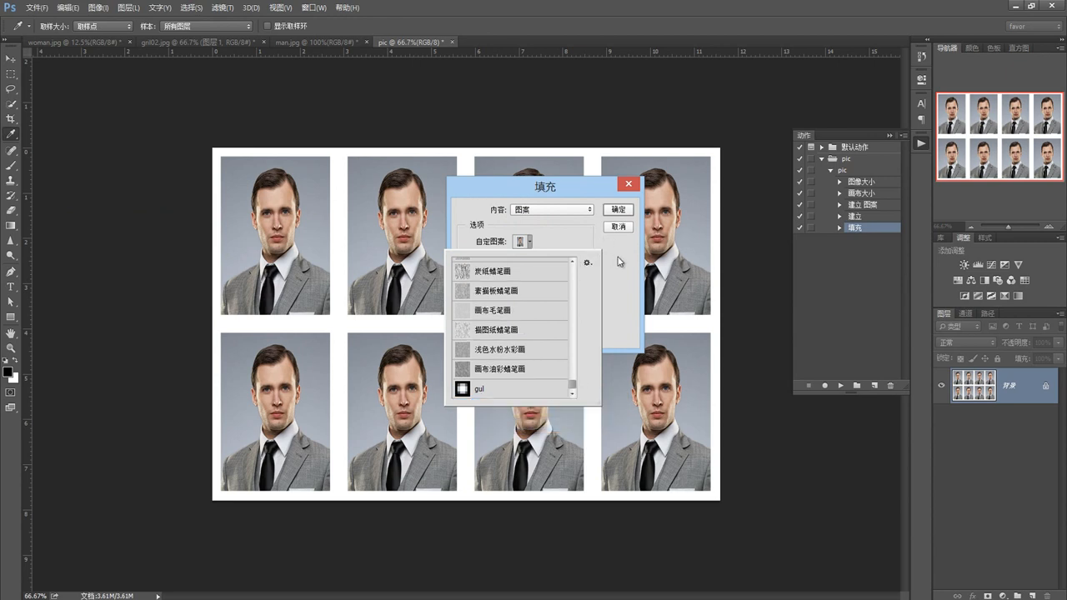
left_click(622, 261)
left_click(627, 186)
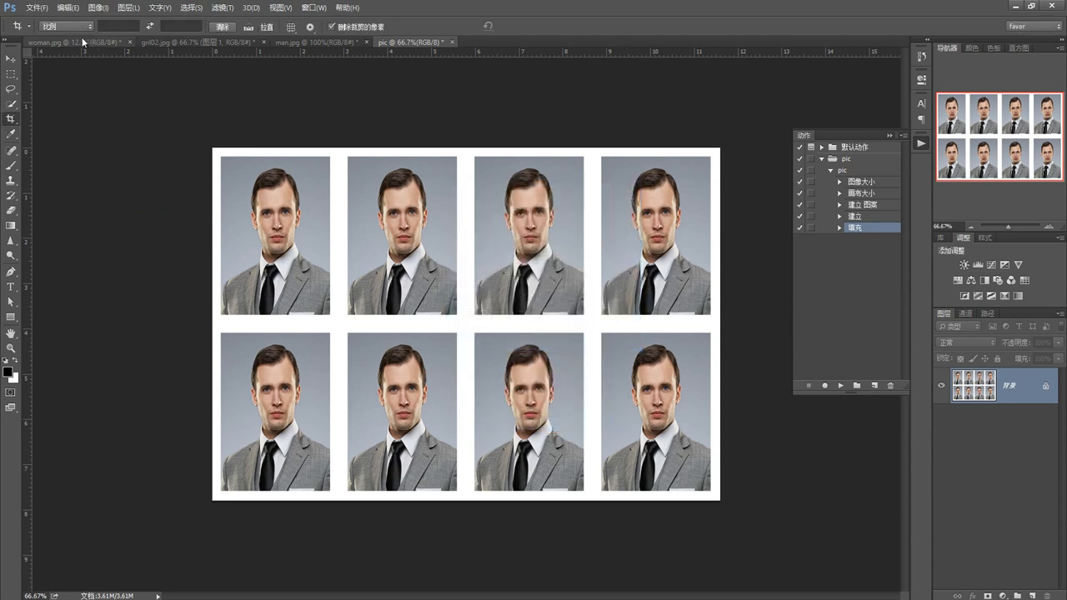
Crop woman.jpg to a rectangular selection around the woman's head and shoulders
left_click(105, 40)
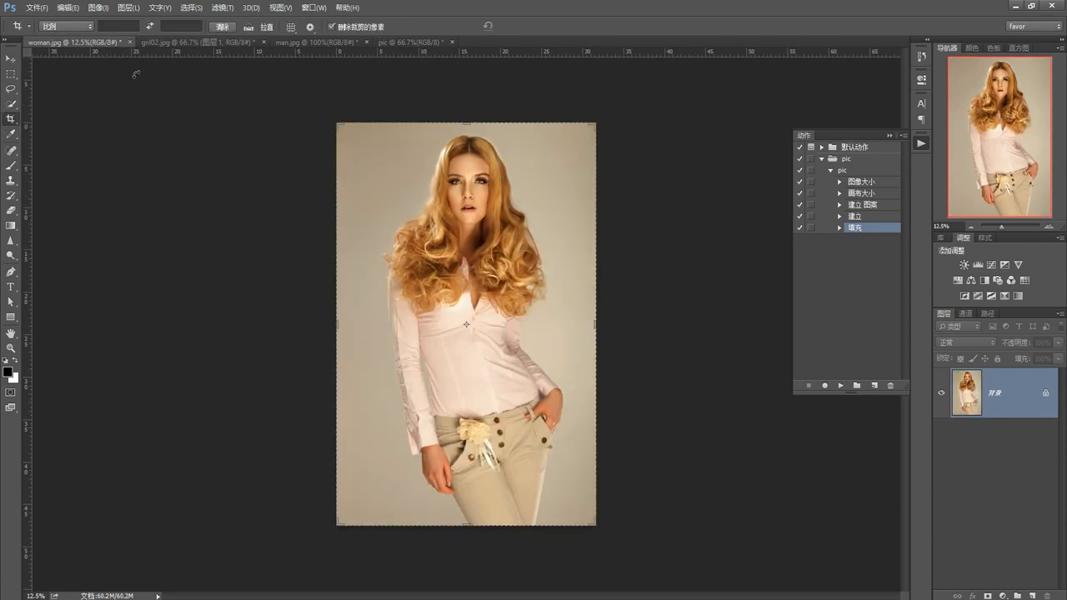
left_click(10, 74)
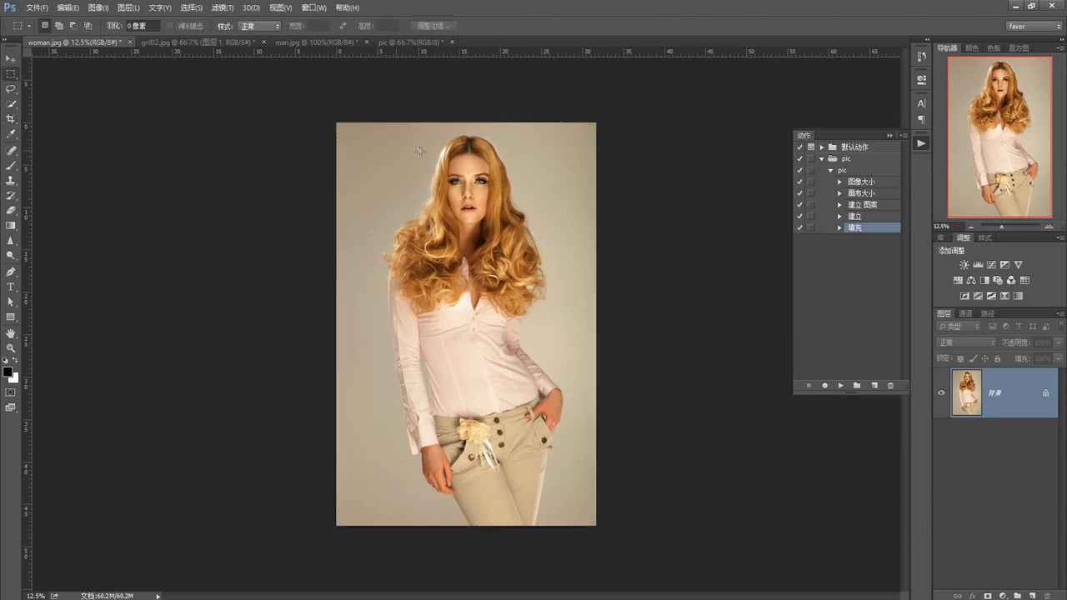
left_click_drag(396, 126, 518, 306)
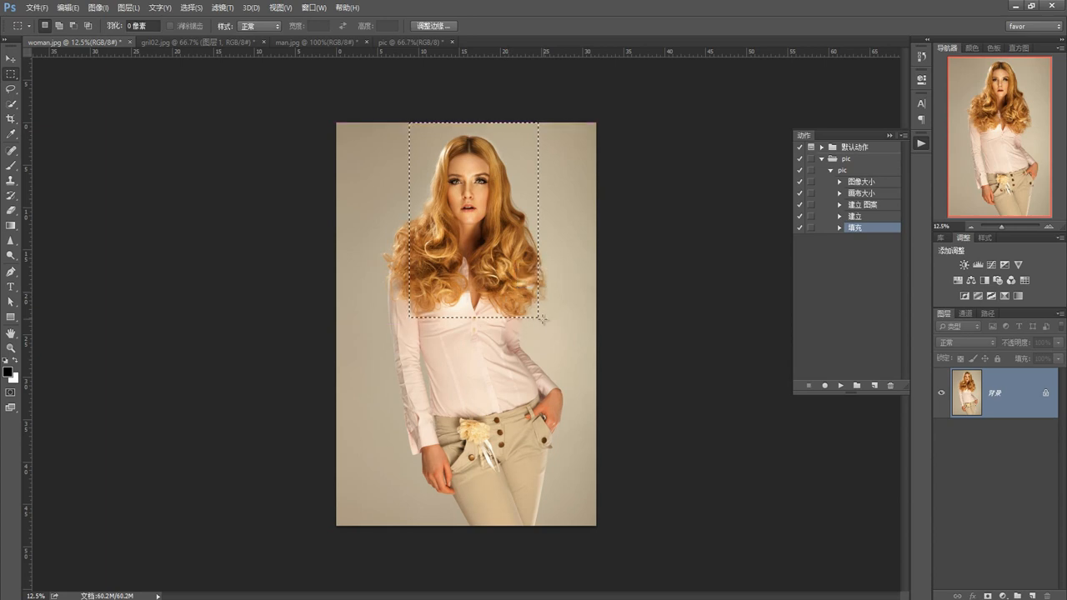
left_click(11, 119)
key("Return")
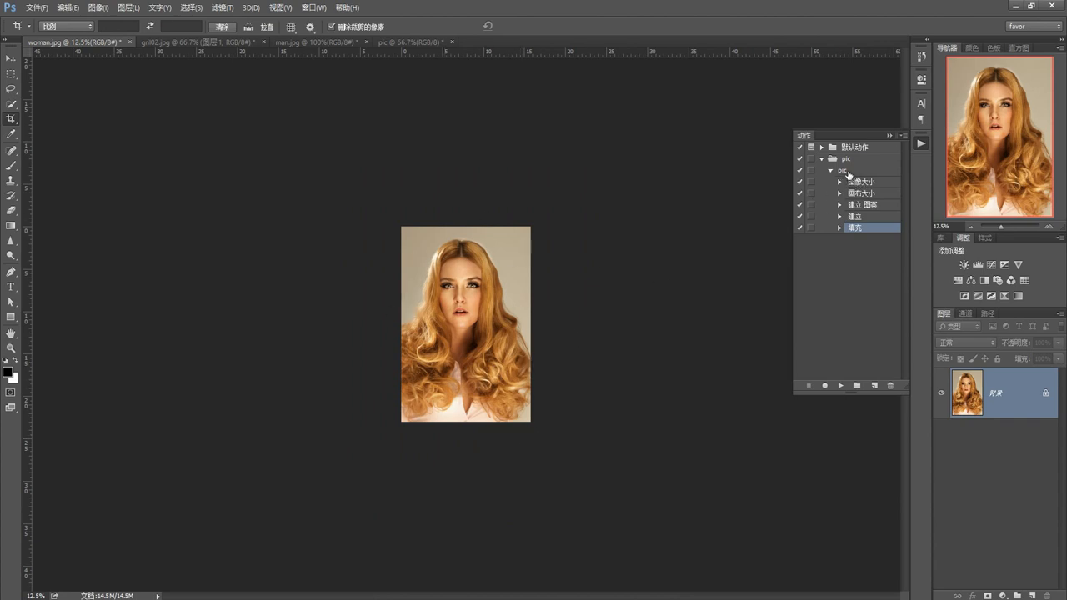
Play the whole pic action on the cropped woman.jpg
left_click(846, 171)
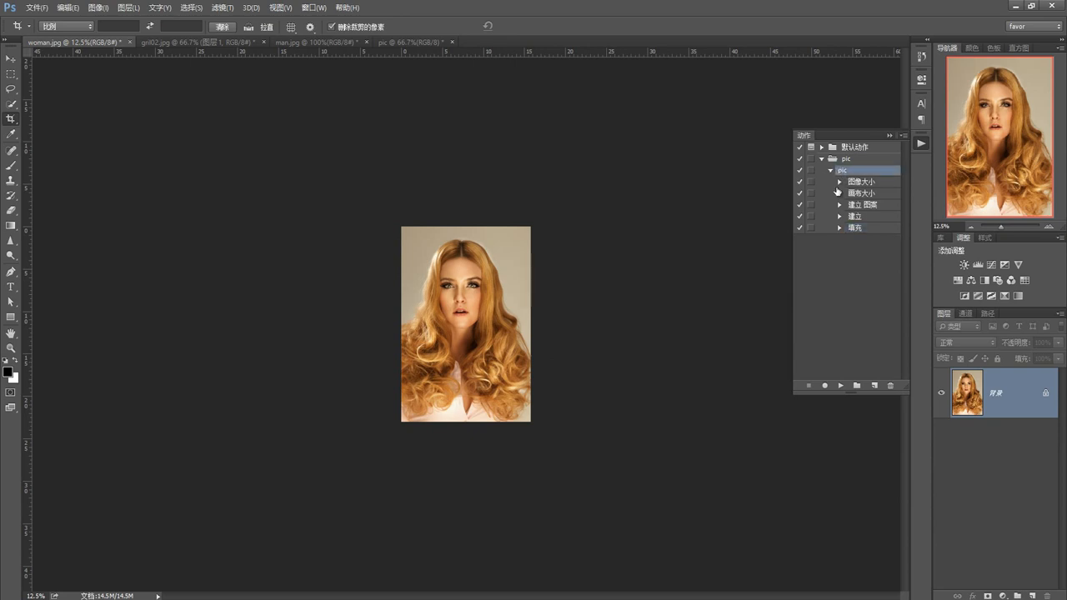
left_click(839, 384)
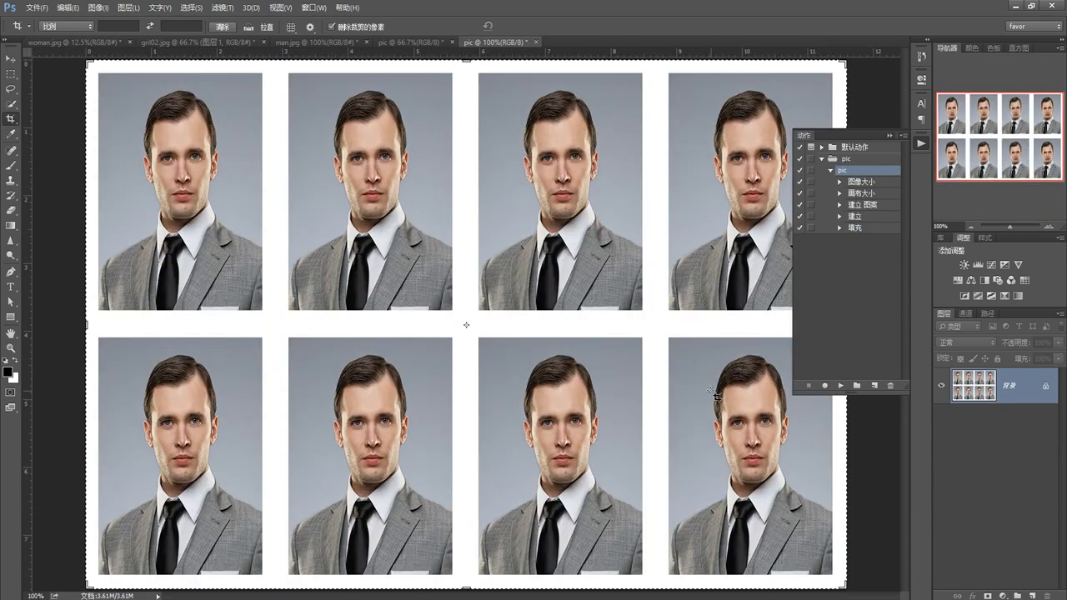
left_click(890, 135)
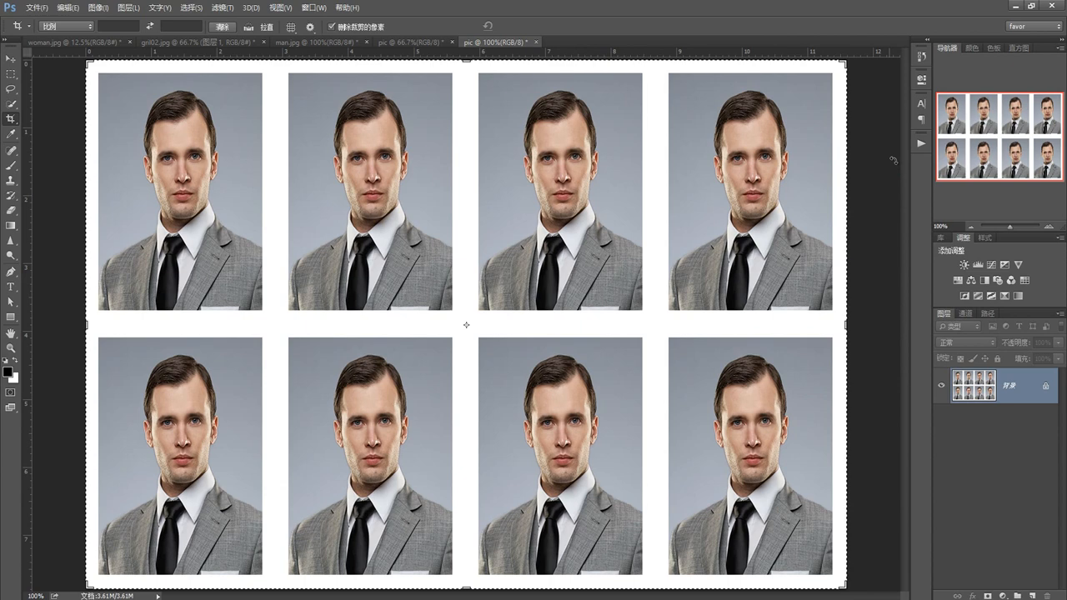
Fill the newly generated pic document with the man.jpg pattern that shows the woman's portrait
left_click(971, 227)
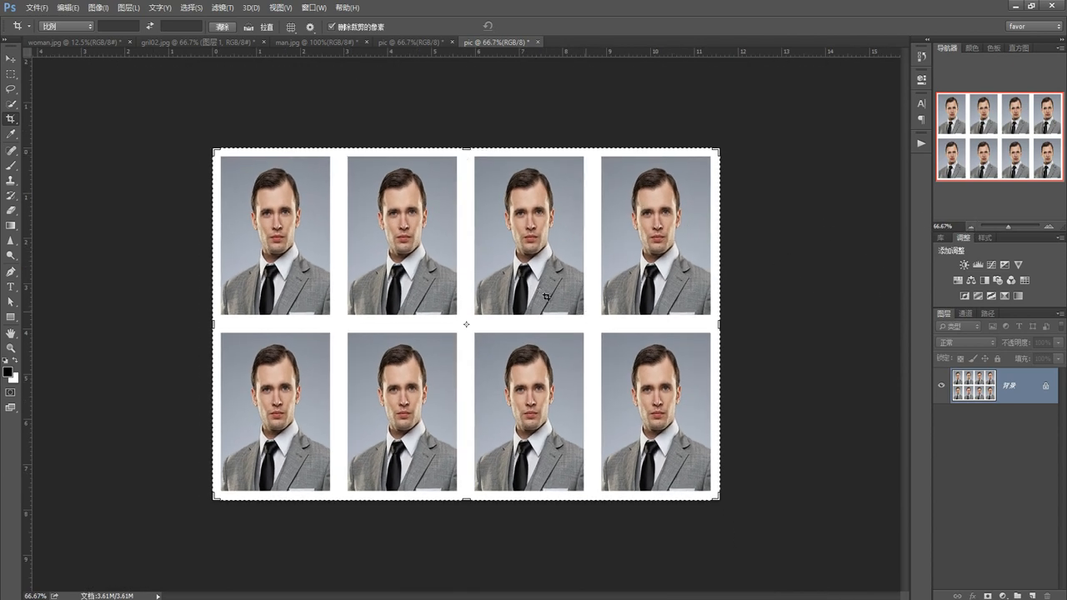
left_click(11, 74)
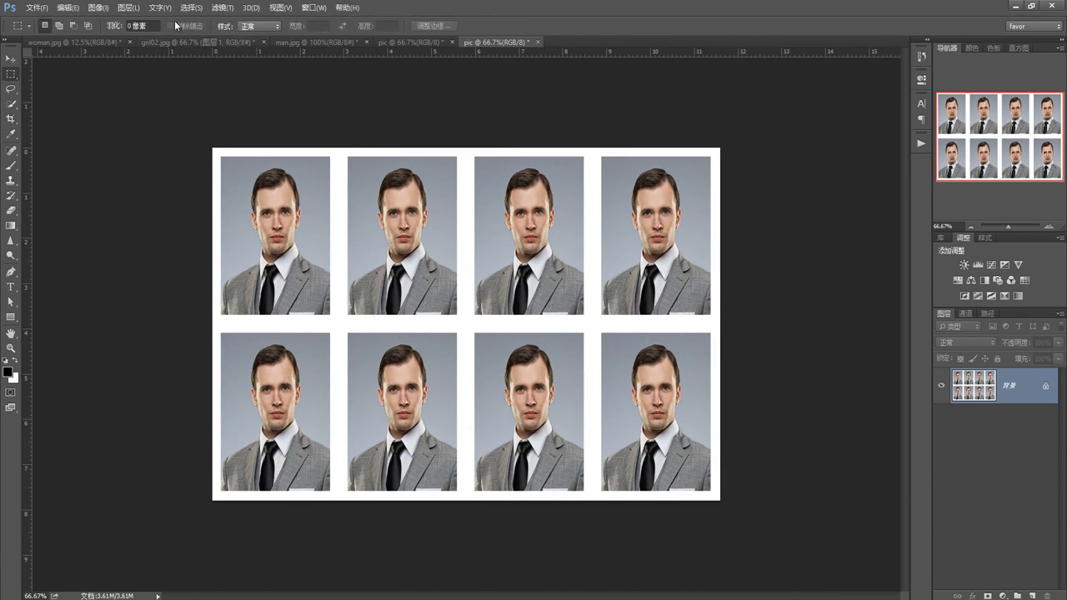
left_click(72, 8)
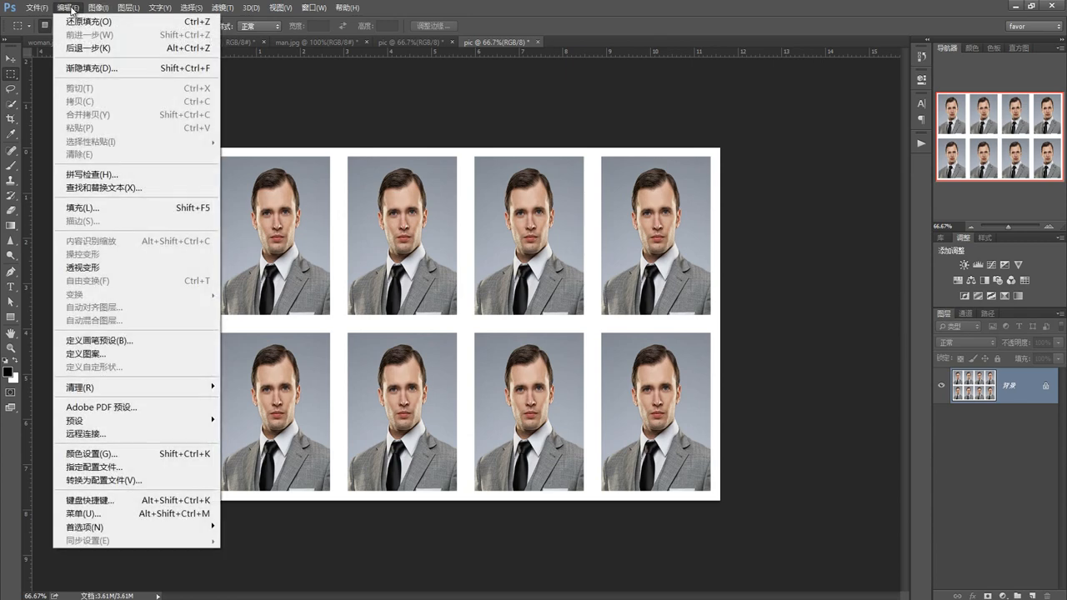
left_click(70, 208)
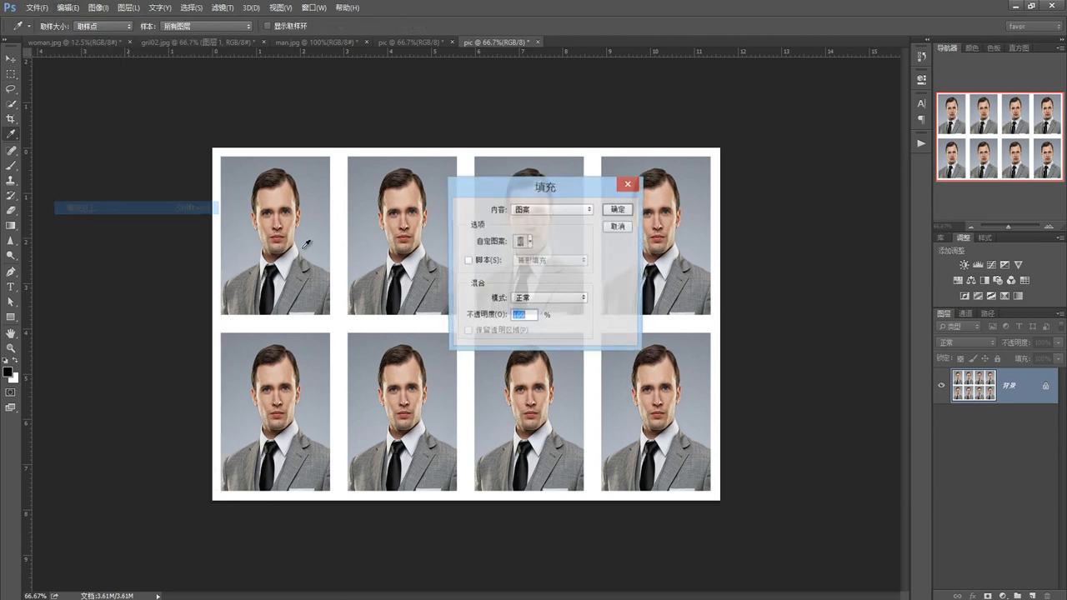
left_click(529, 241)
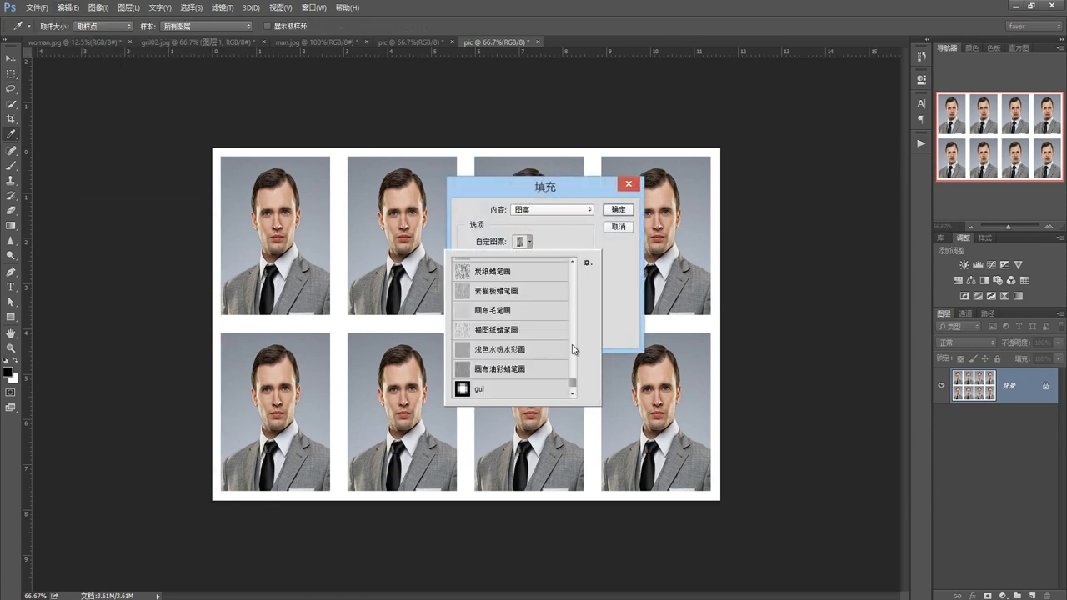
left_click(573, 392)
left_click(472, 392)
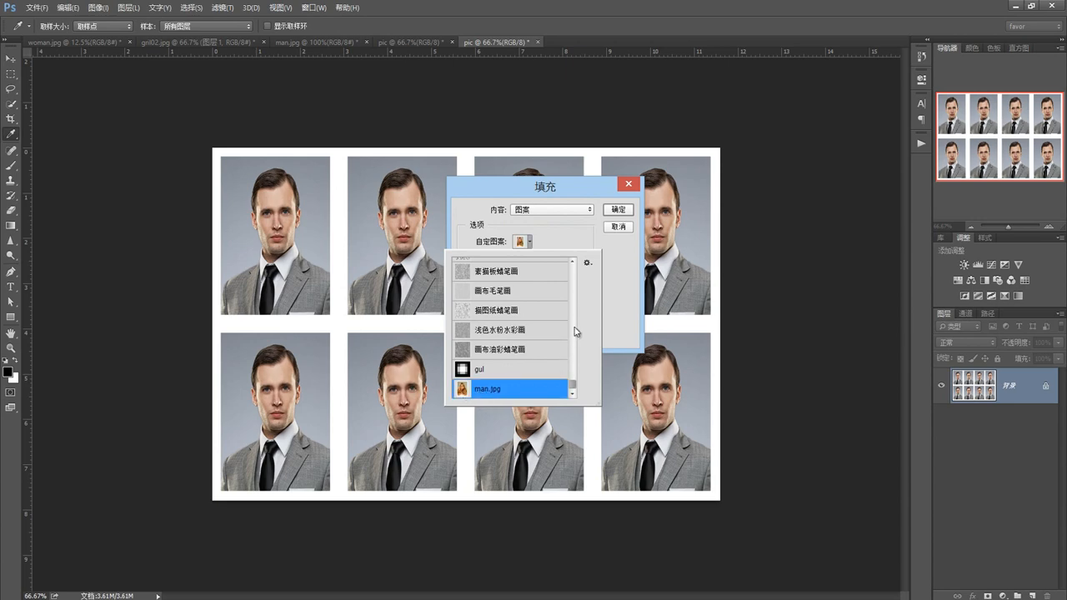
left_click(618, 209)
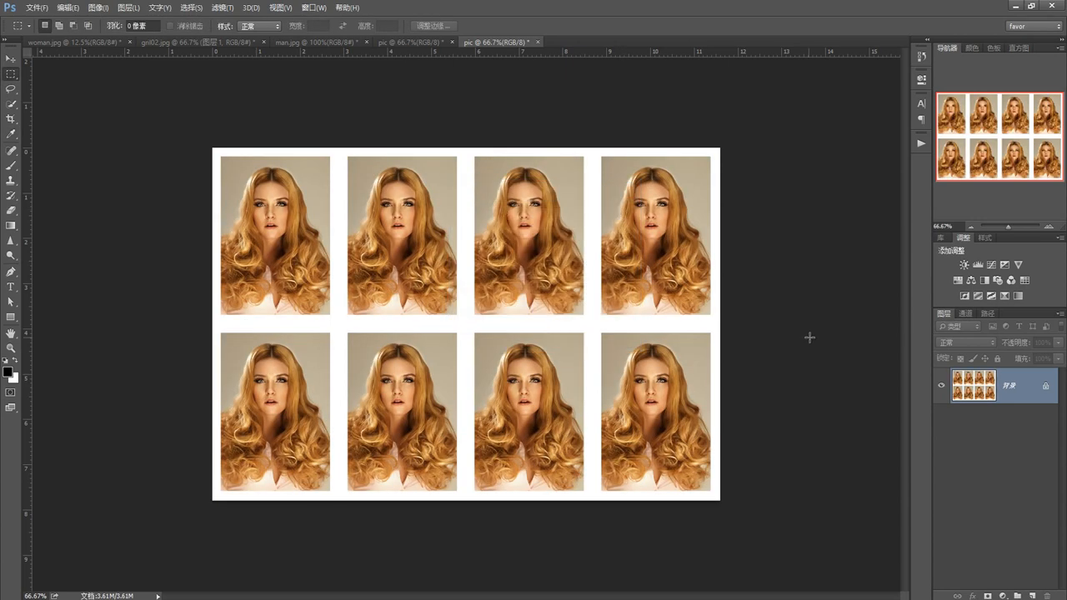
Exclude the Fill (填充) step from playback of the pic action
left_click(921, 143)
left_click(864, 227)
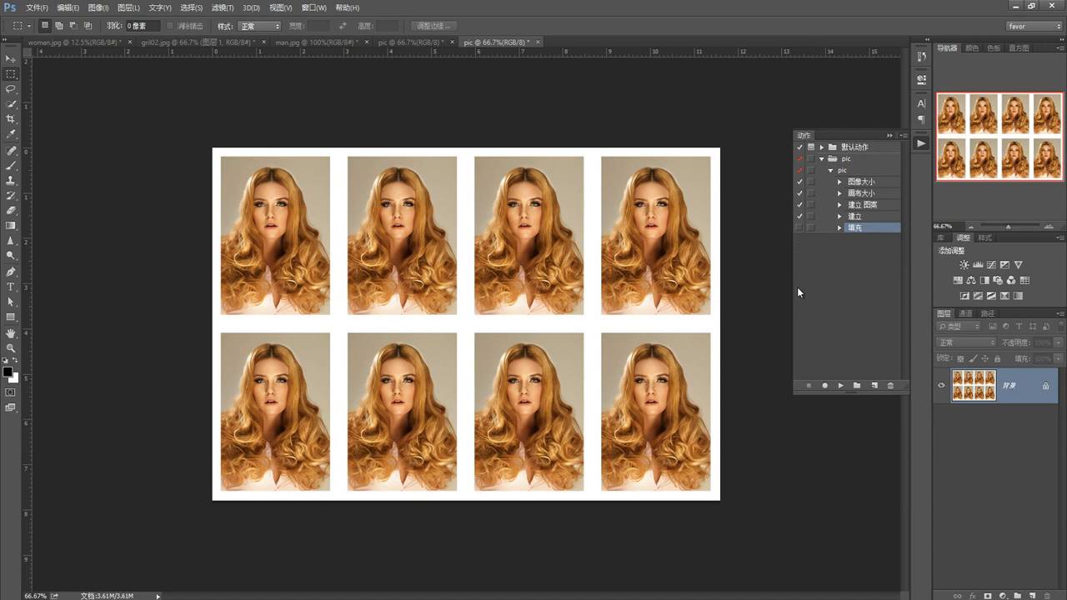
left_click(846, 273)
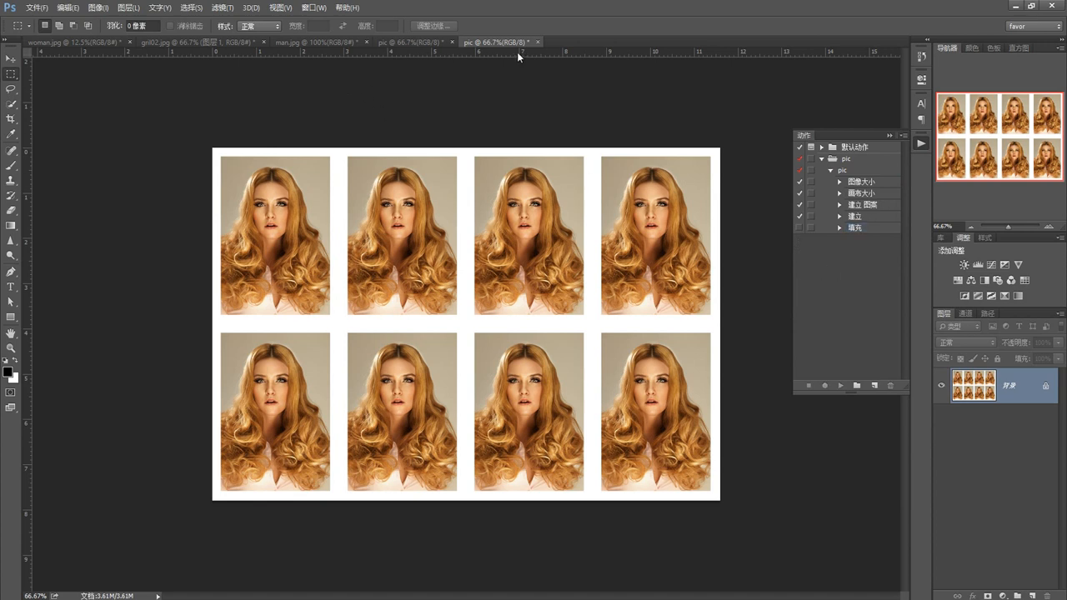
Revert woman.jpg to its Image Size (图像大小) history state and show it at 200%
left_click(83, 40)
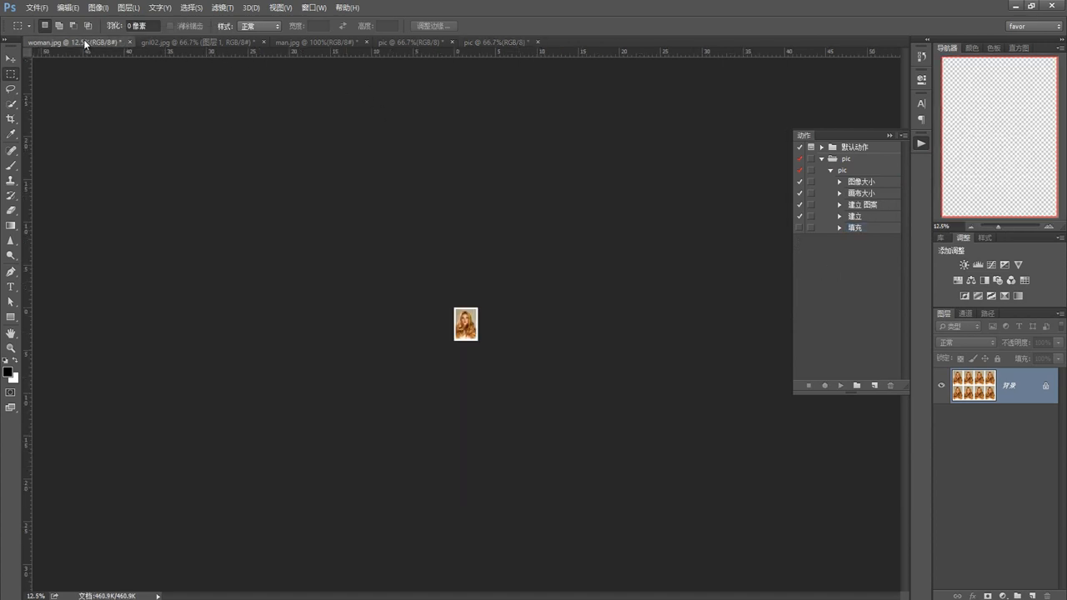
left_click(922, 56)
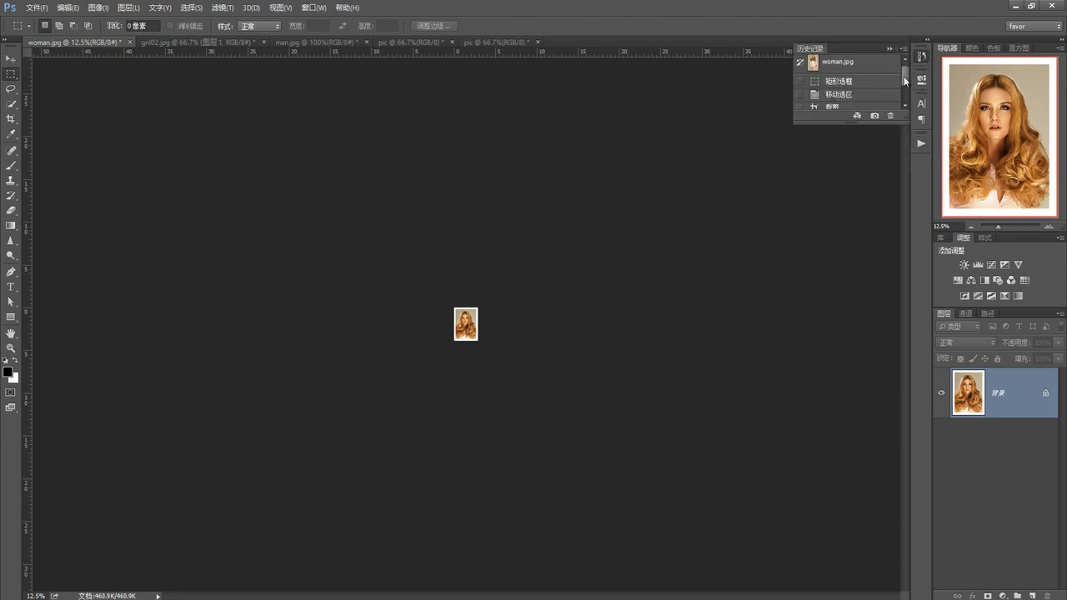
scroll(904, 76, "down", 2)
left_click(838, 89)
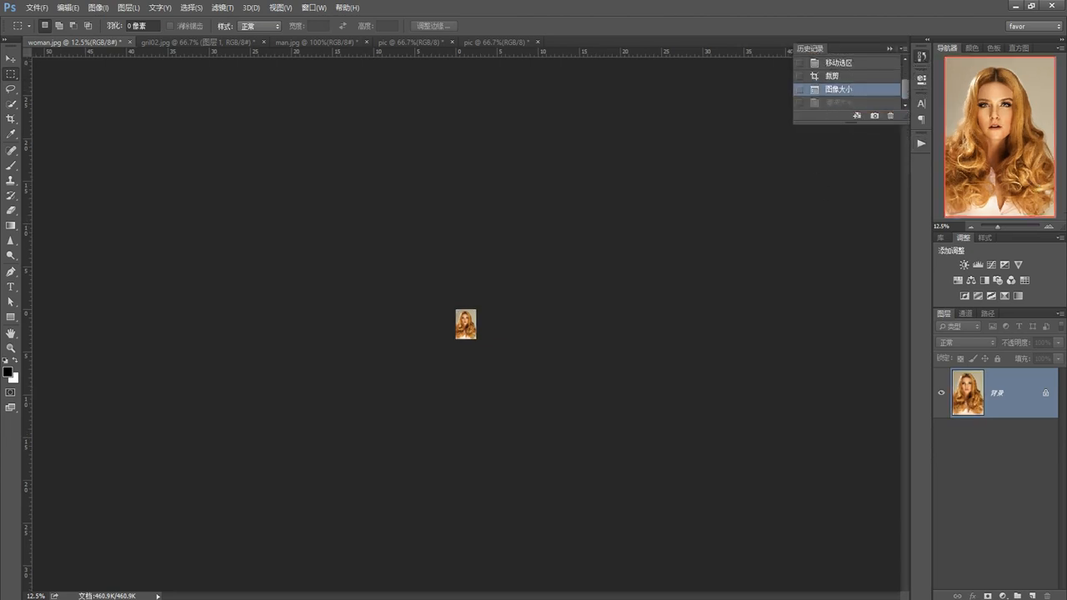
left_click(1049, 231)
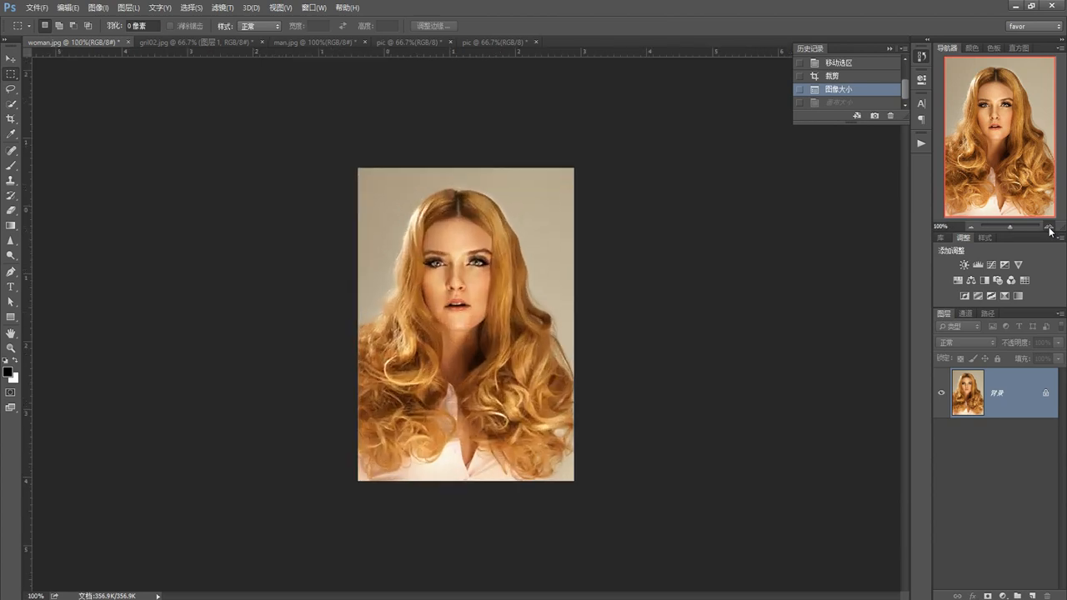
left_click(1049, 231)
left_click(889, 48)
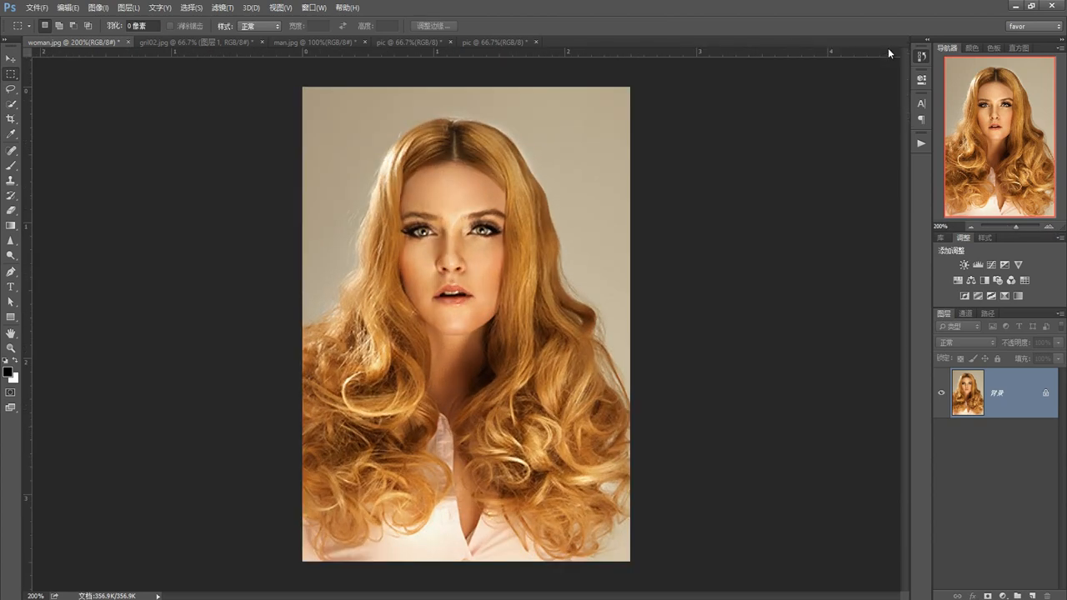
Close the pic document containing the woman's portraits without saving it
left_click(477, 41)
left_click(536, 41)
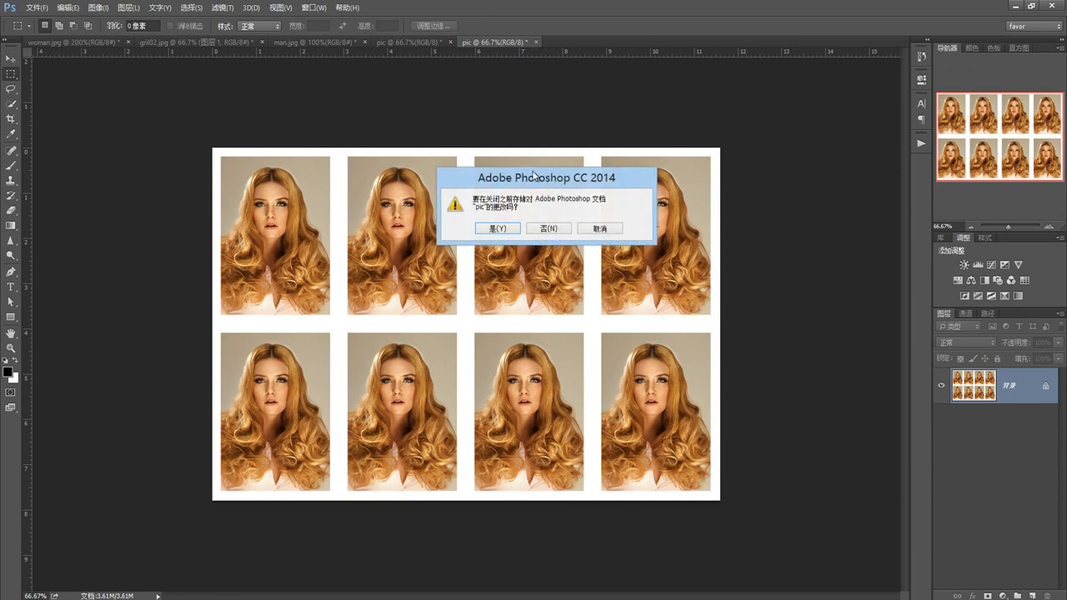
left_click(557, 232)
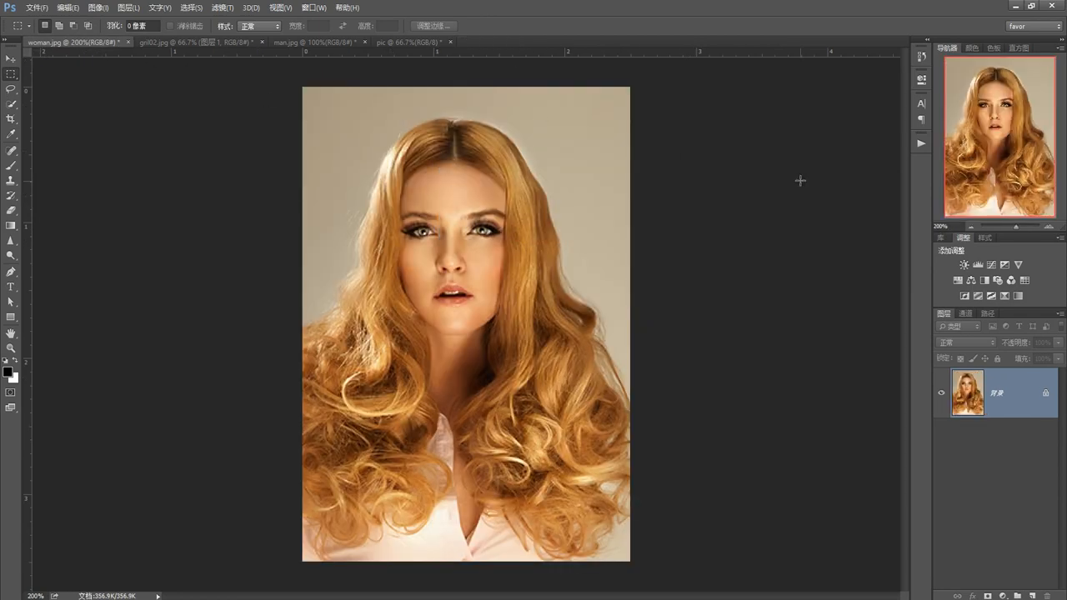
Play the pic action on woman.jpg with its Fill step excluded
left_click(922, 143)
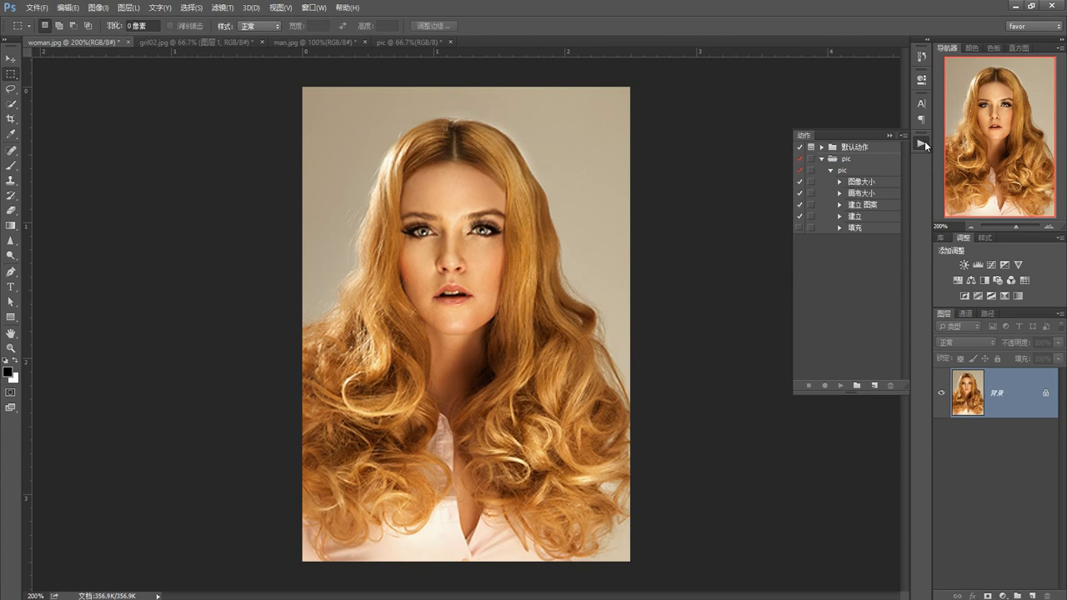
left_click(844, 172)
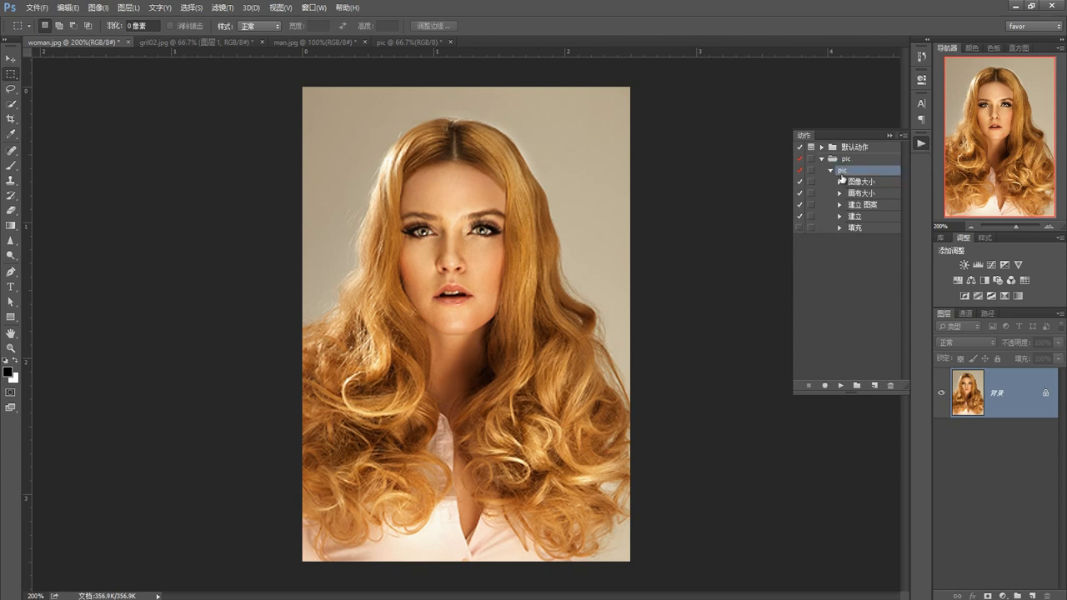
left_click(843, 385)
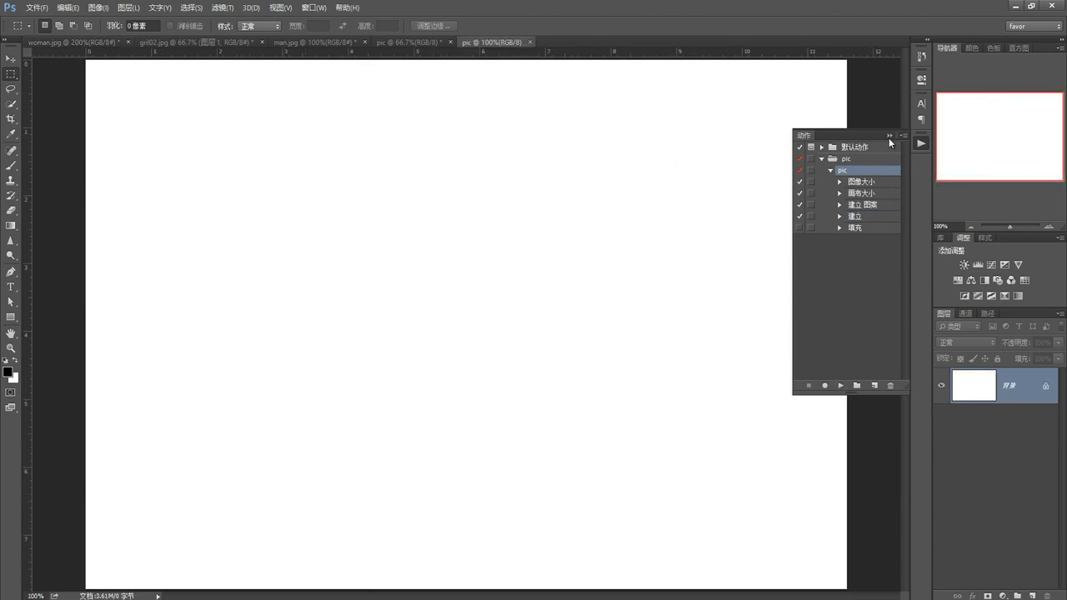
left_click(889, 135)
Fill the blank pic document with the last man.jpg pattern in the custom pattern list
left_click(973, 225)
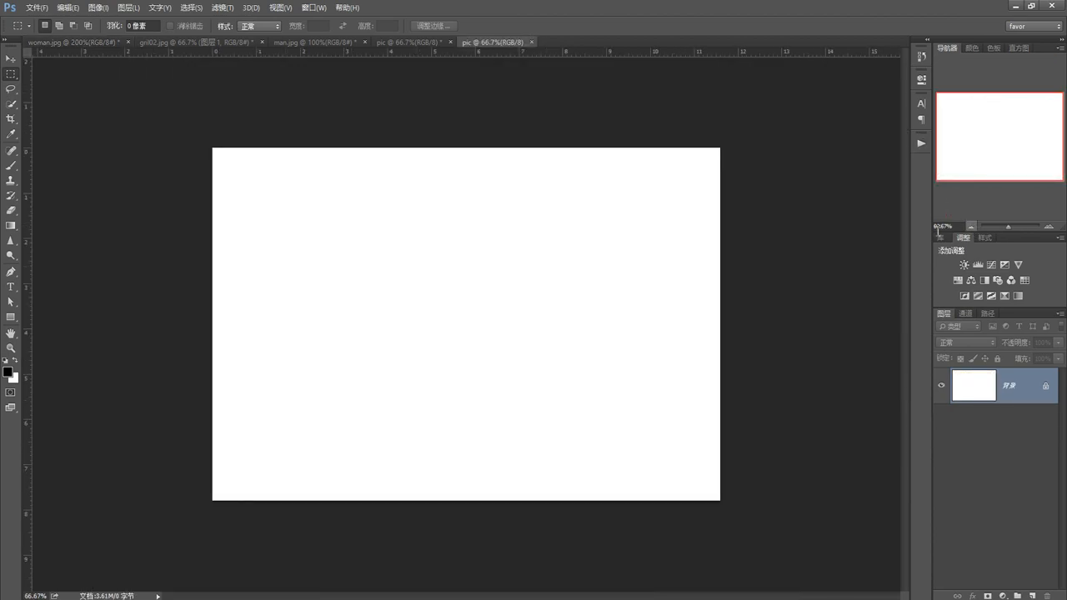
left_click(70, 8)
left_click(83, 207)
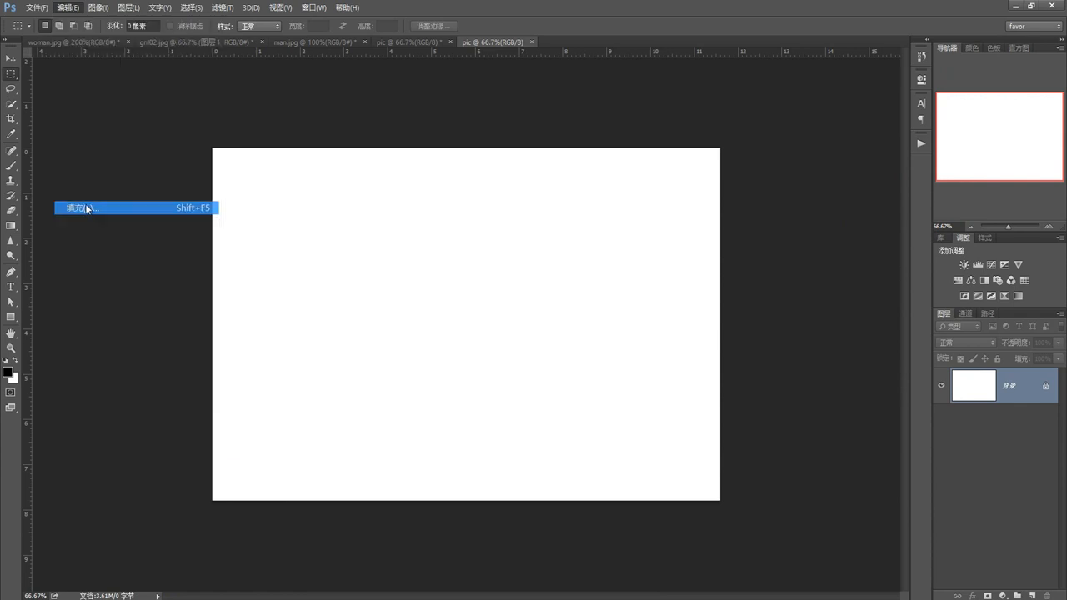
left_click(530, 242)
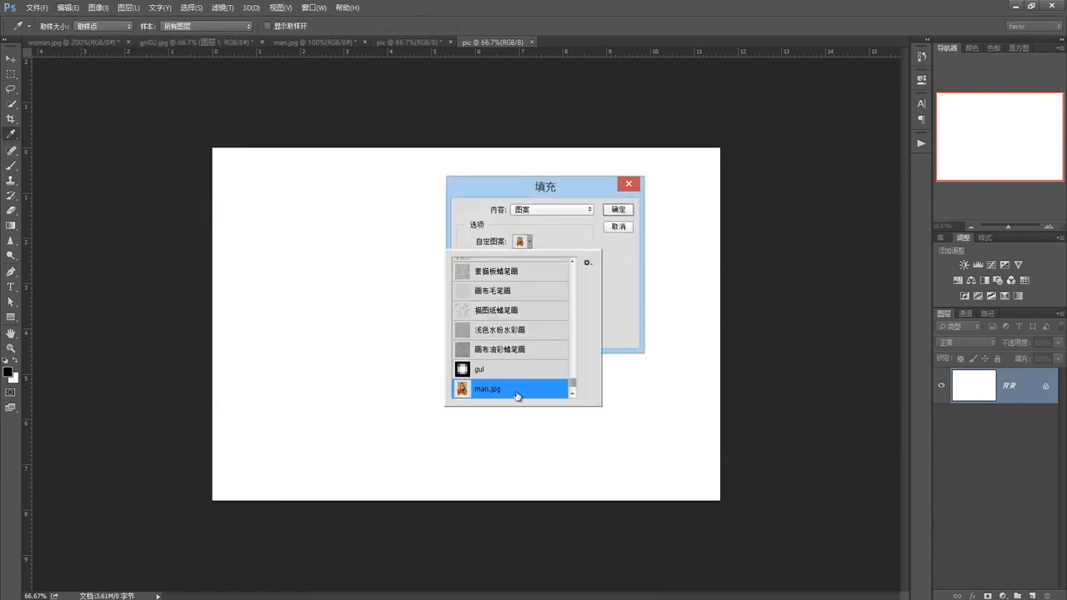
left_click(574, 393)
left_click(522, 389)
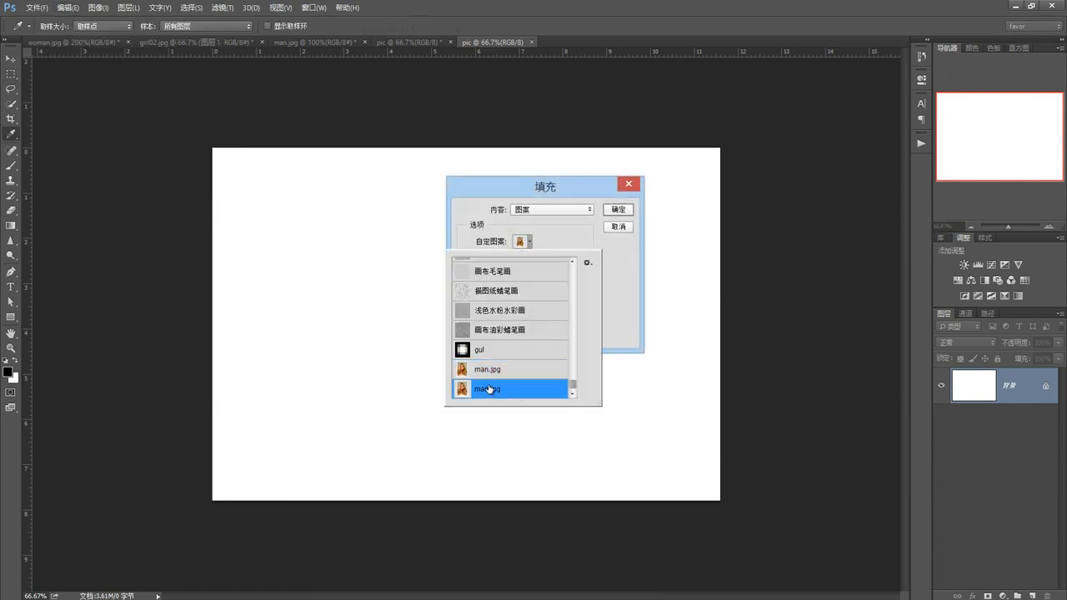
left_click(618, 209)
left_click(618, 209)
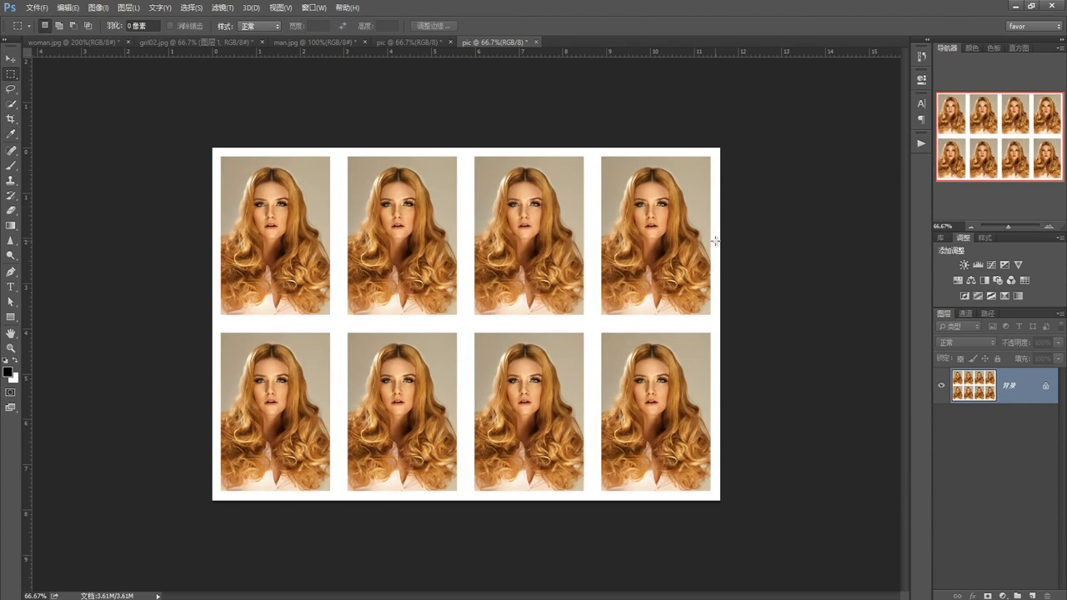